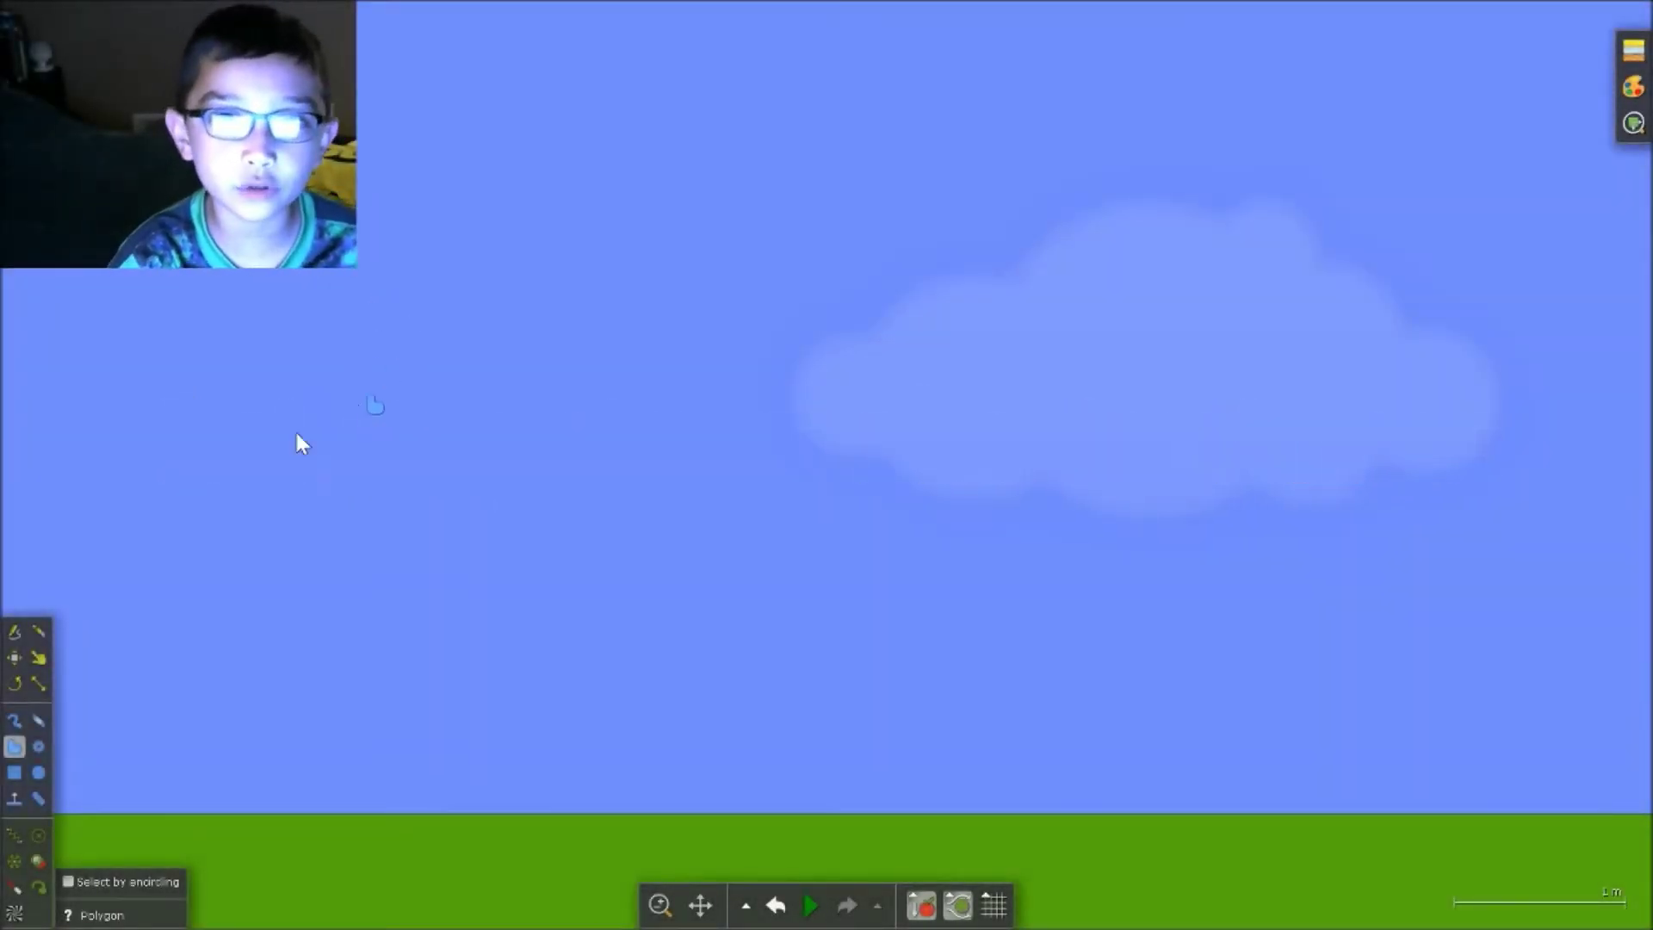
- Choose the Box drawing tool from the left toolbar
{"action": "left_click", "coordinate": [14, 773]}
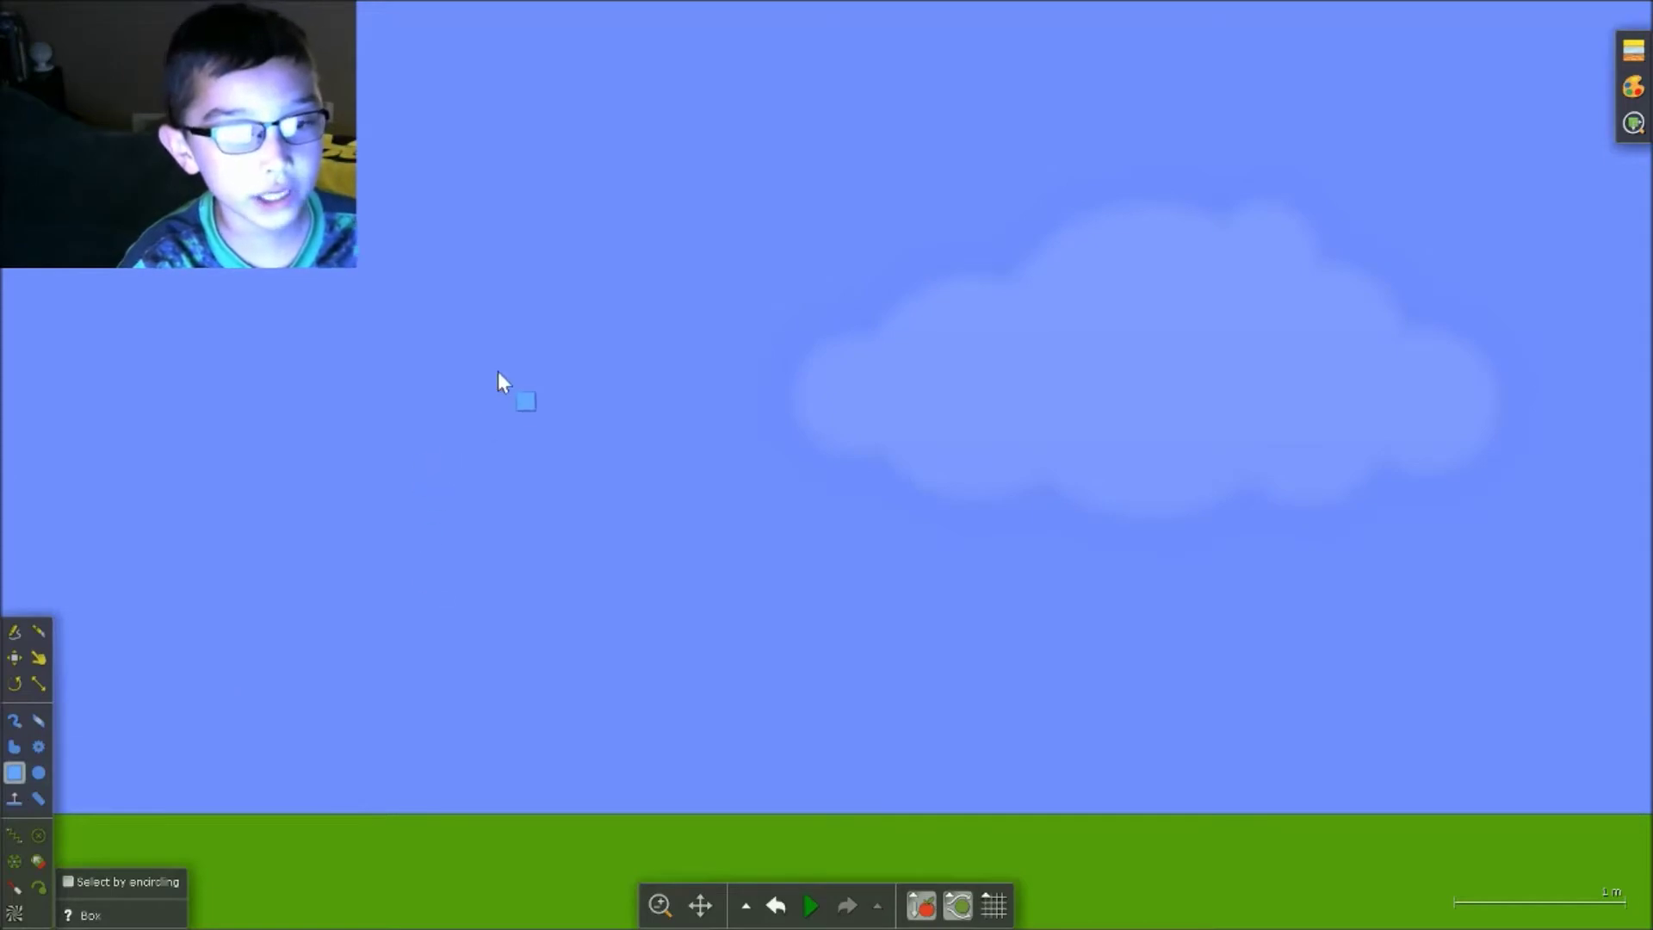
- Draw a large box above the ground and start the simulation so it drops
{"action": "left_click_drag", "start_coordinate": [482, 358], "coordinate": [879, 785]}
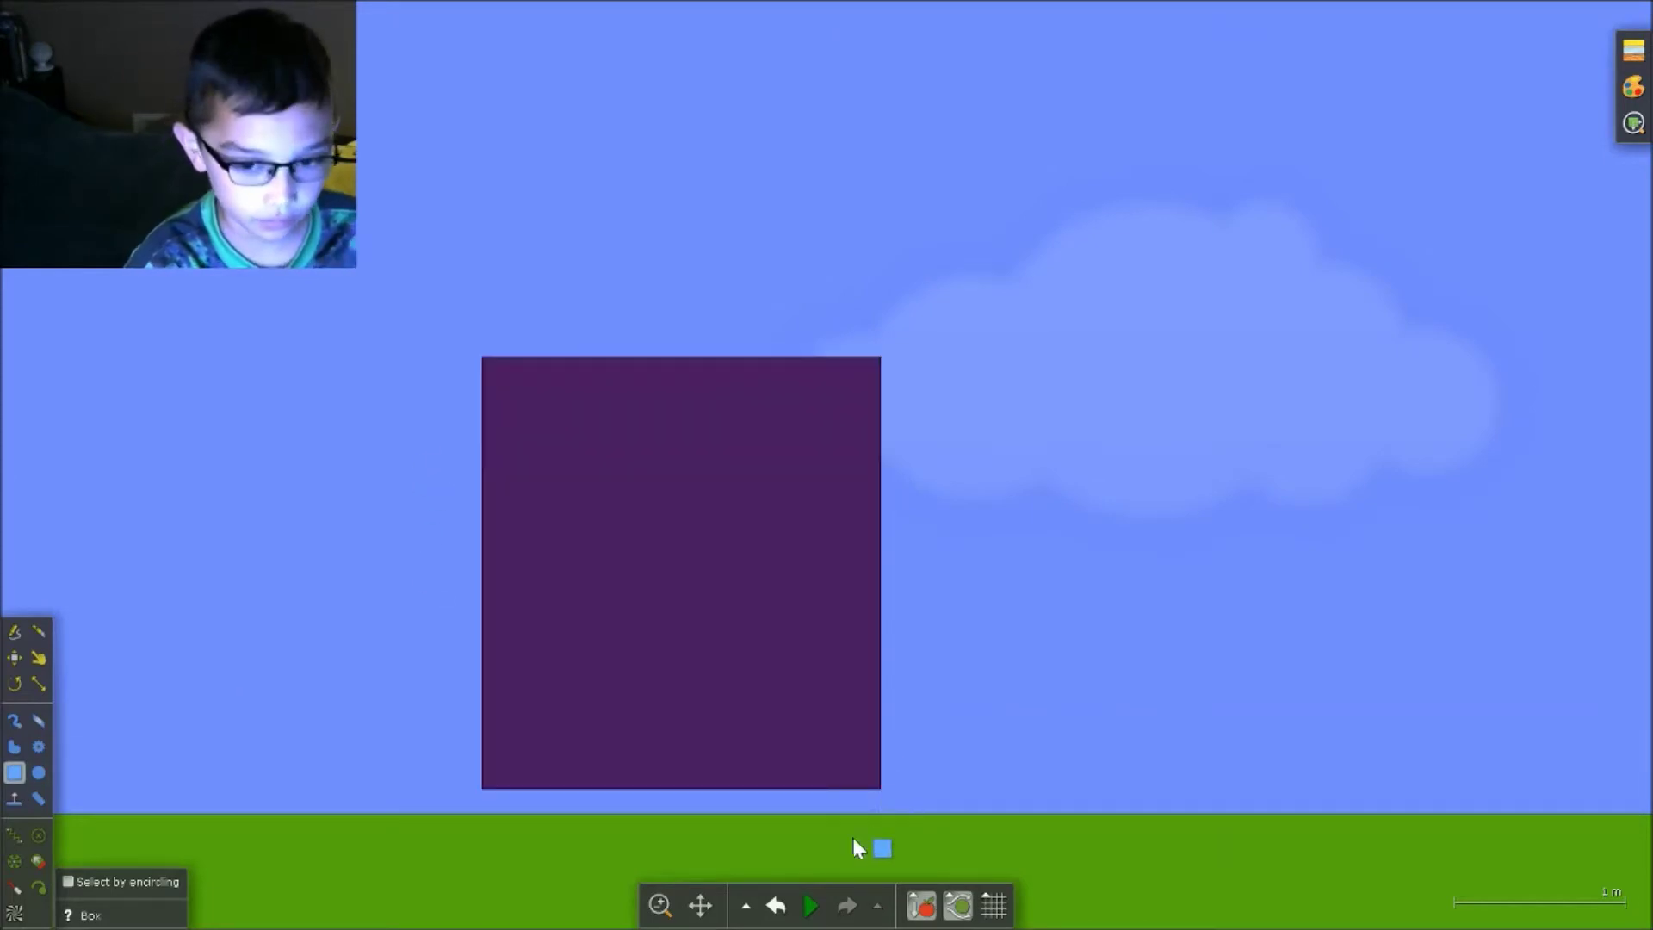
{"action": "left_click", "coordinate": [814, 904]}
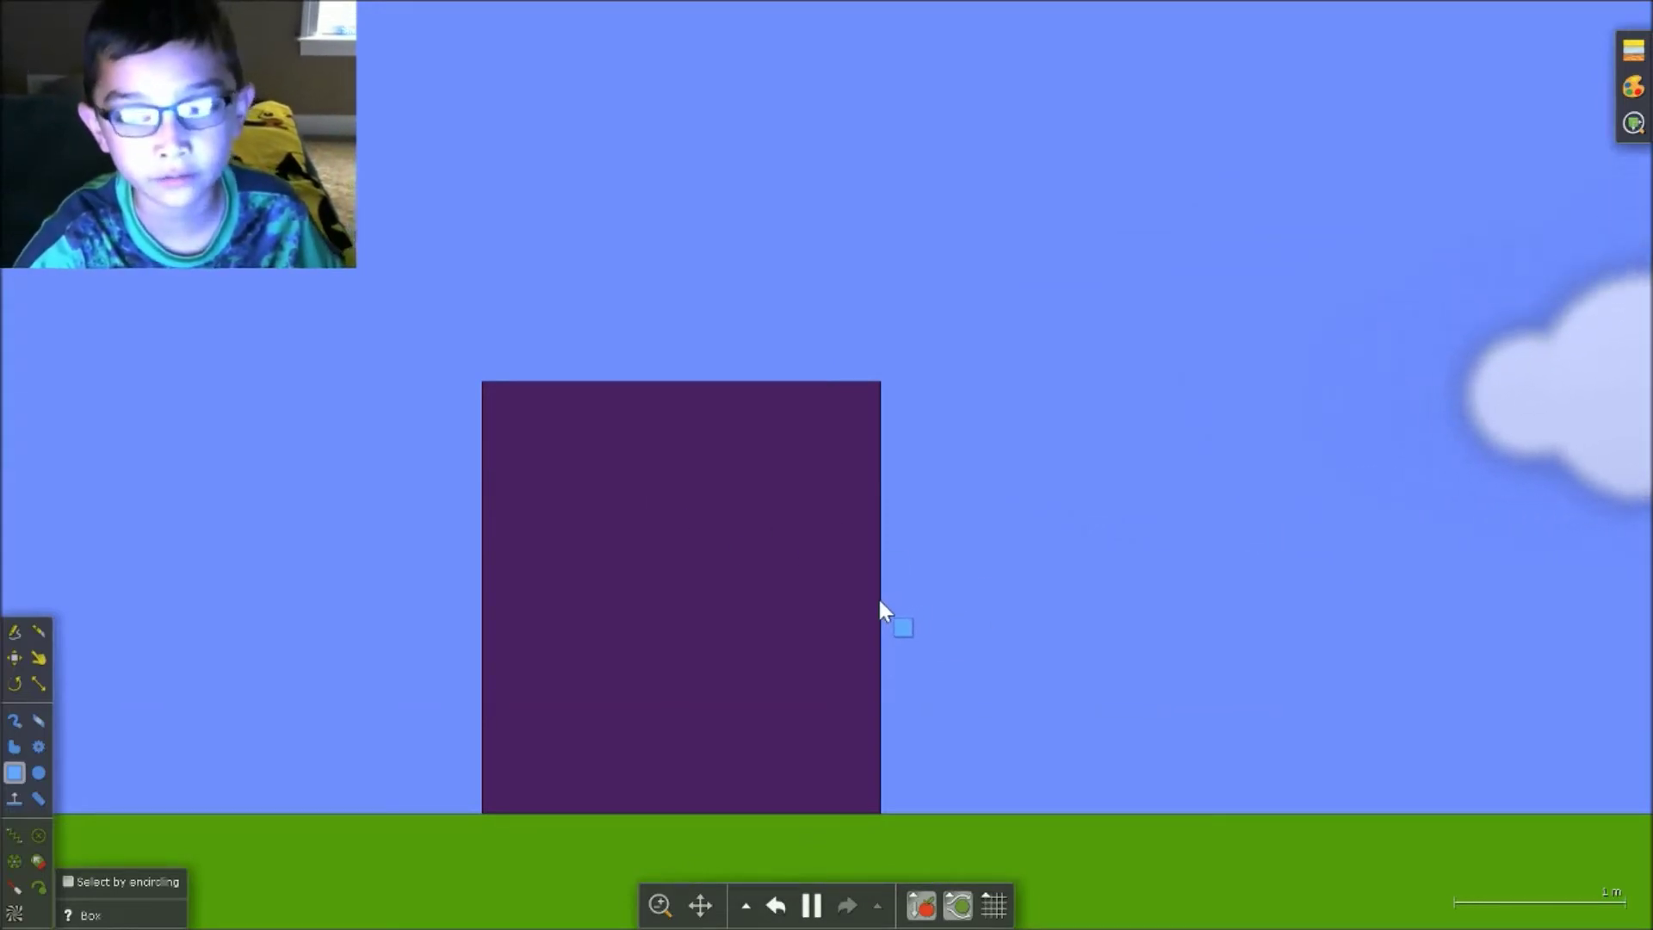
{"action": "right_click", "coordinate": [700, 555]}
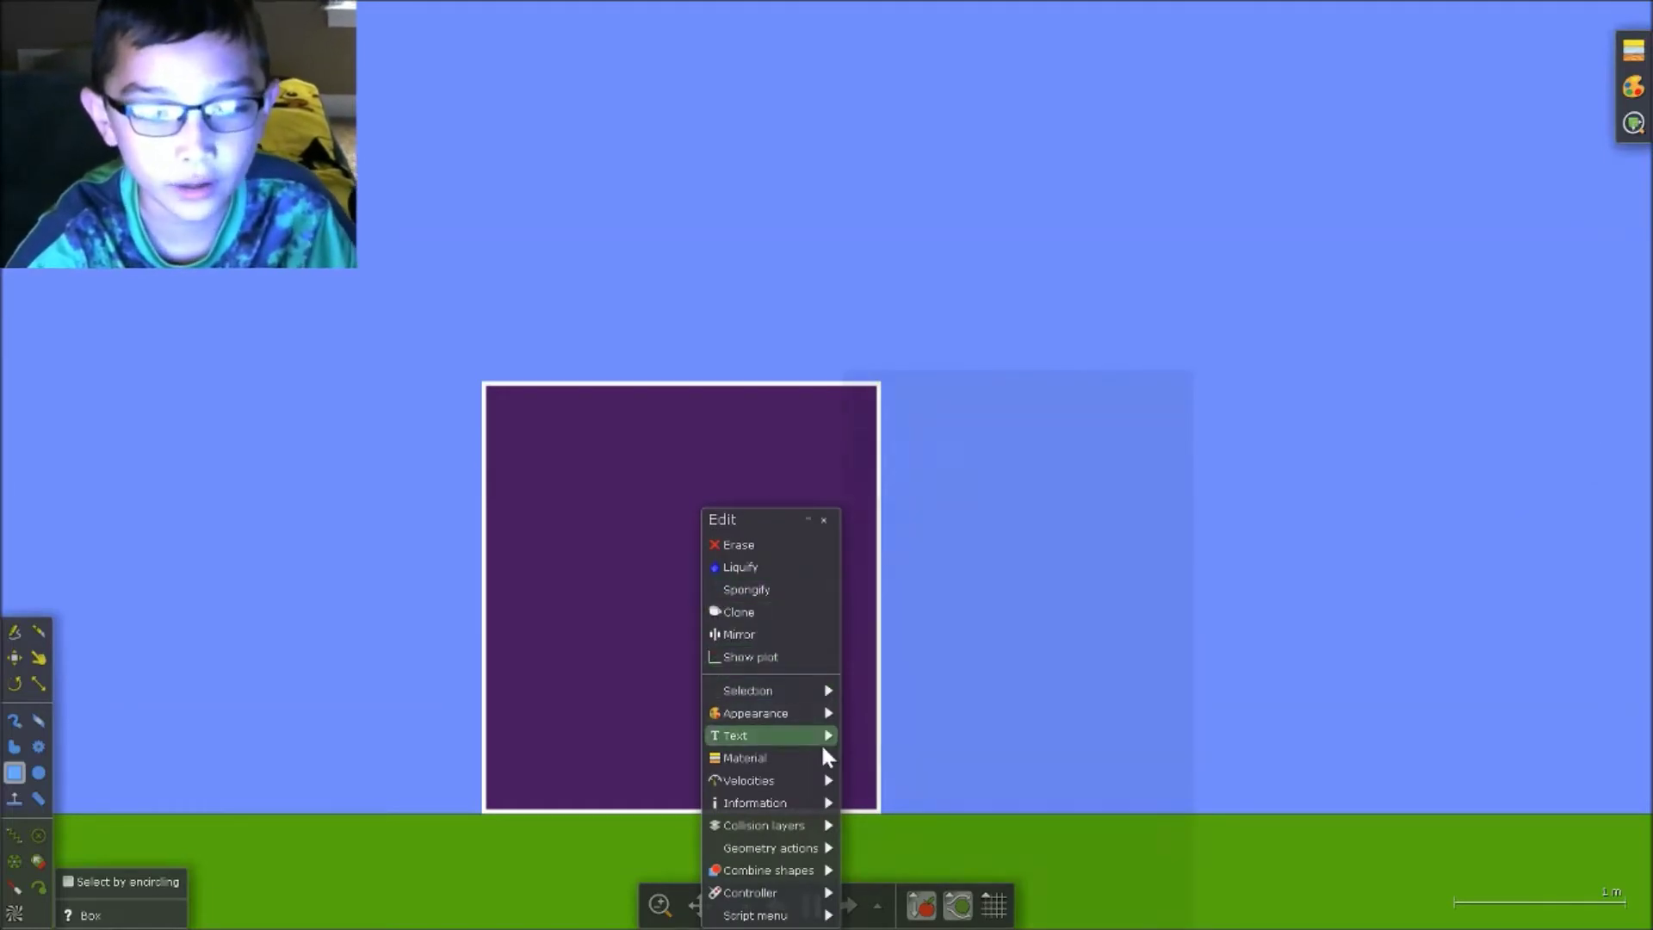
- Cycle the box through Glass, Gold, Helium, Ice, Wood, Stone and Steel materials, ending on Rubber
{"action": "mouse_move", "coordinate": [818, 759]}
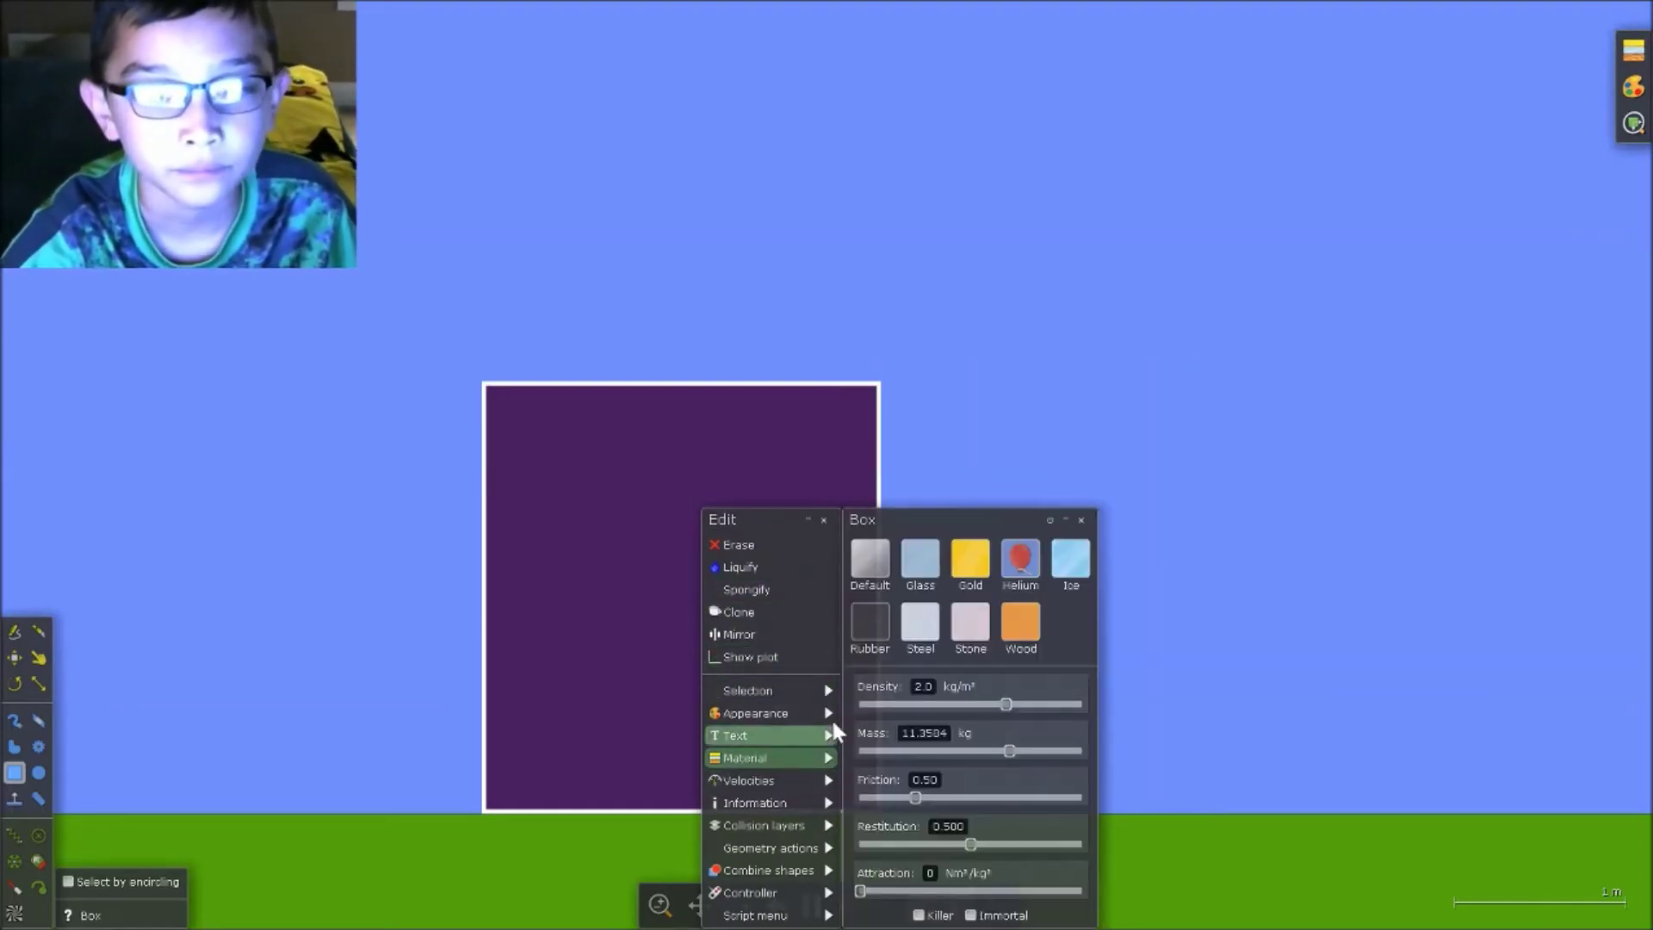
{"action": "left_click", "coordinate": [902, 571]}
{"action": "left_click", "coordinate": [970, 562]}
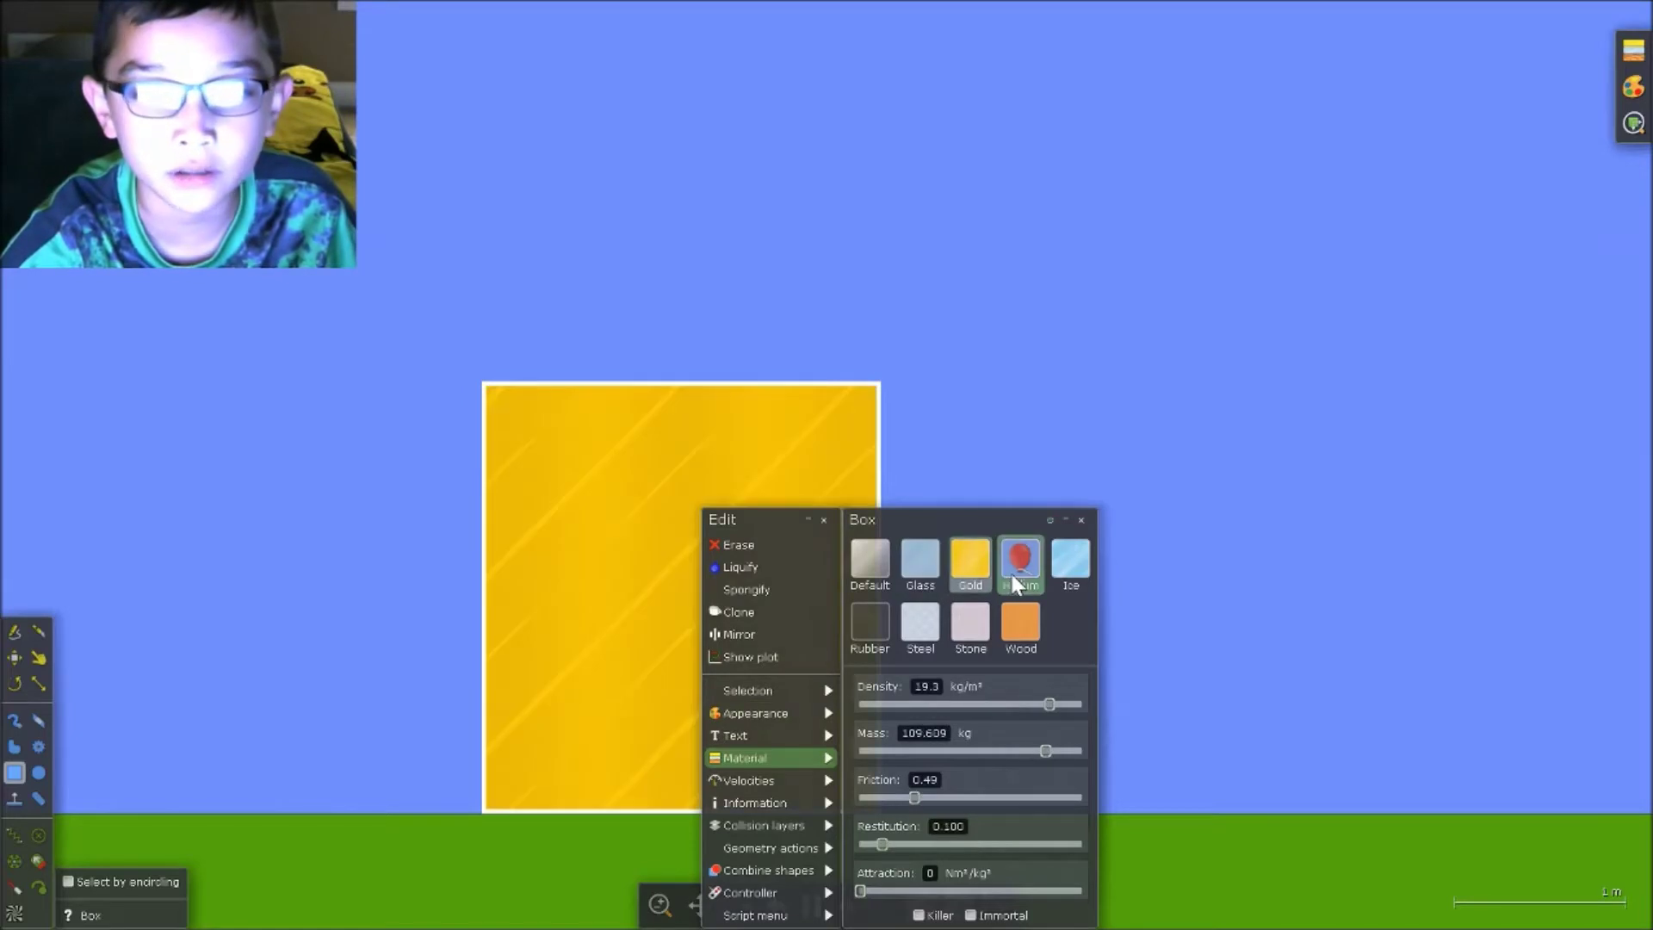
{"action": "left_click", "coordinate": [1020, 561]}
{"action": "left_click", "coordinate": [1069, 561]}
{"action": "left_click", "coordinate": [1021, 627]}
{"action": "left_click", "coordinate": [973, 630]}
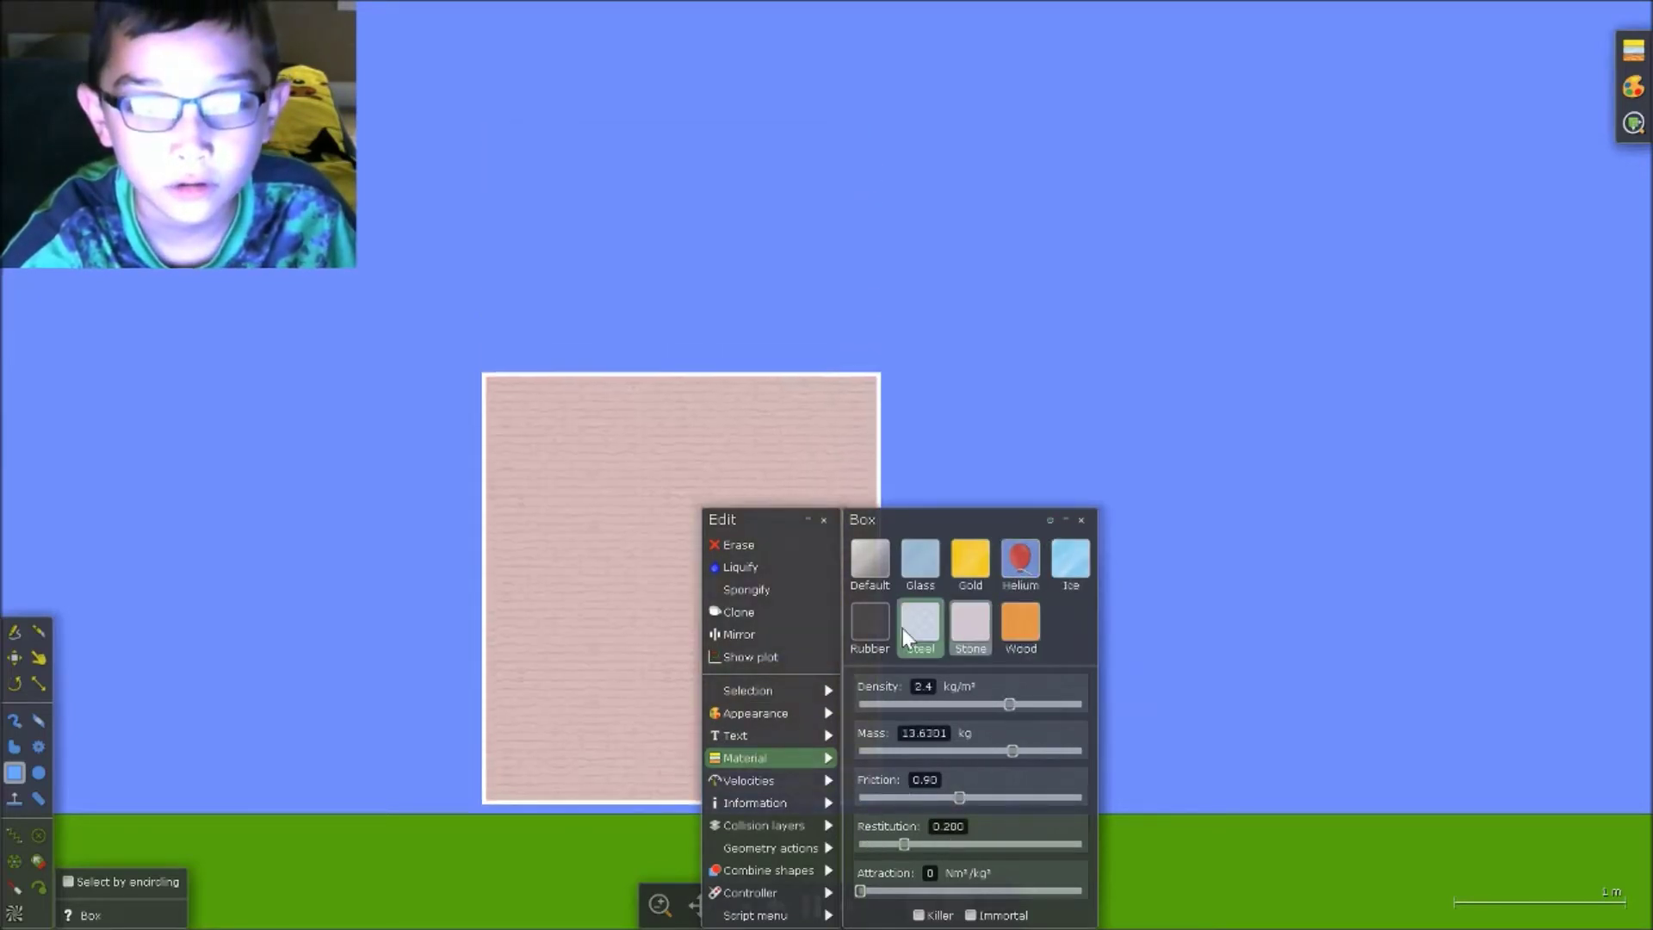
{"action": "left_click", "coordinate": [906, 628]}
{"action": "left_click", "coordinate": [867, 626]}
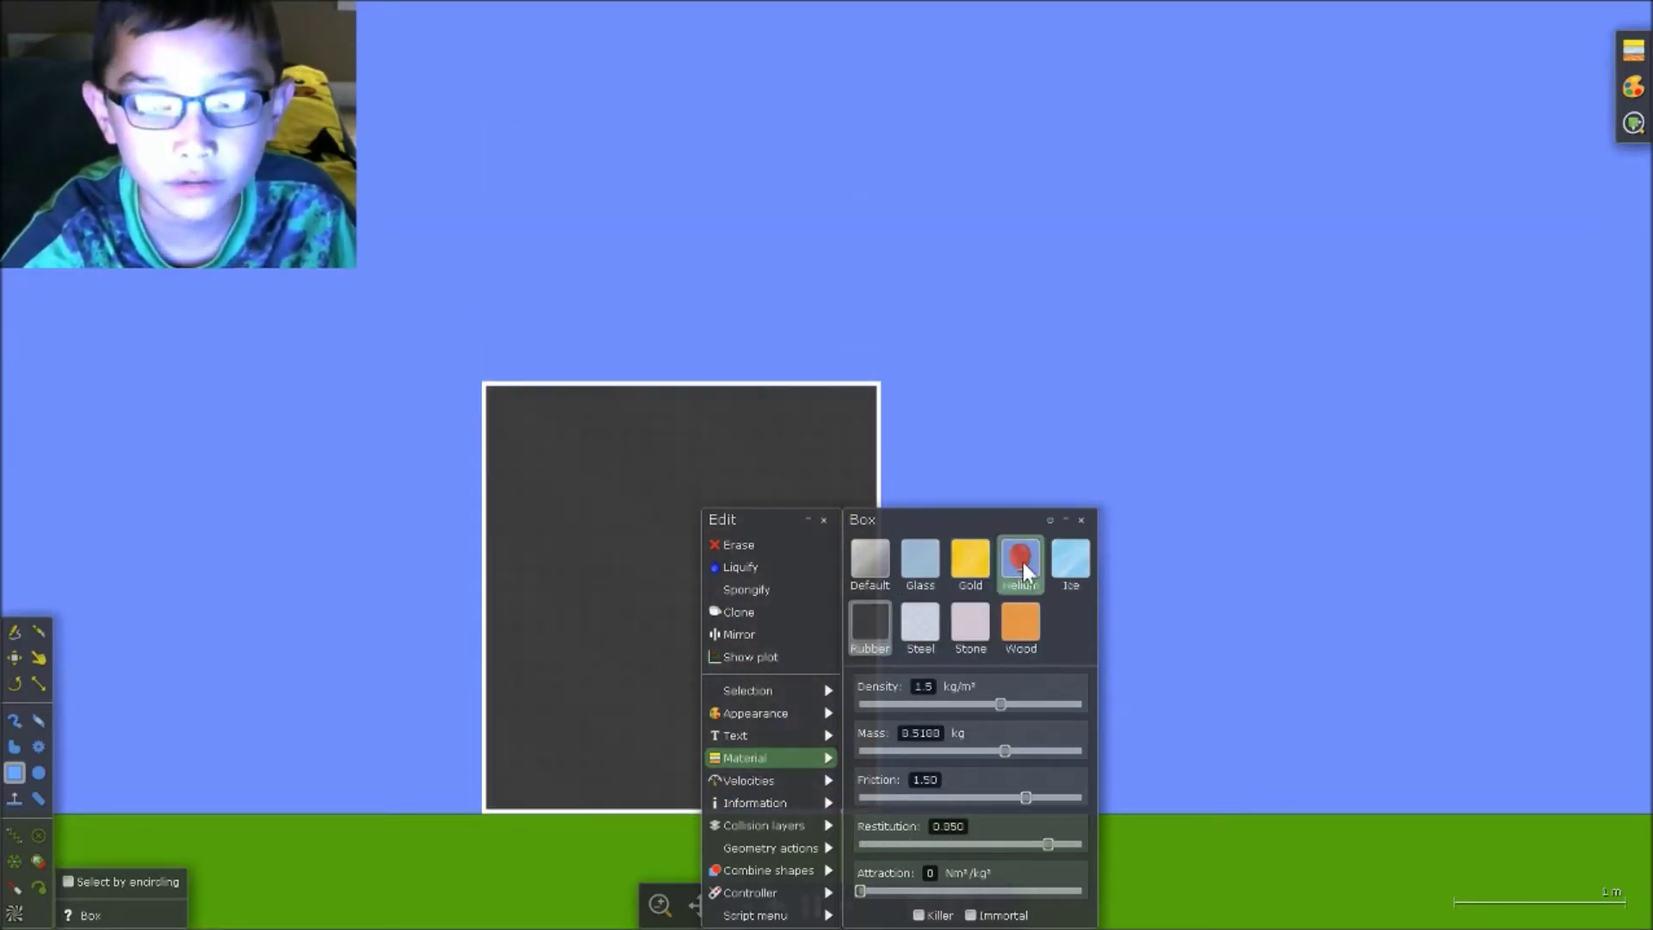
{"action": "left_click", "coordinate": [822, 516]}
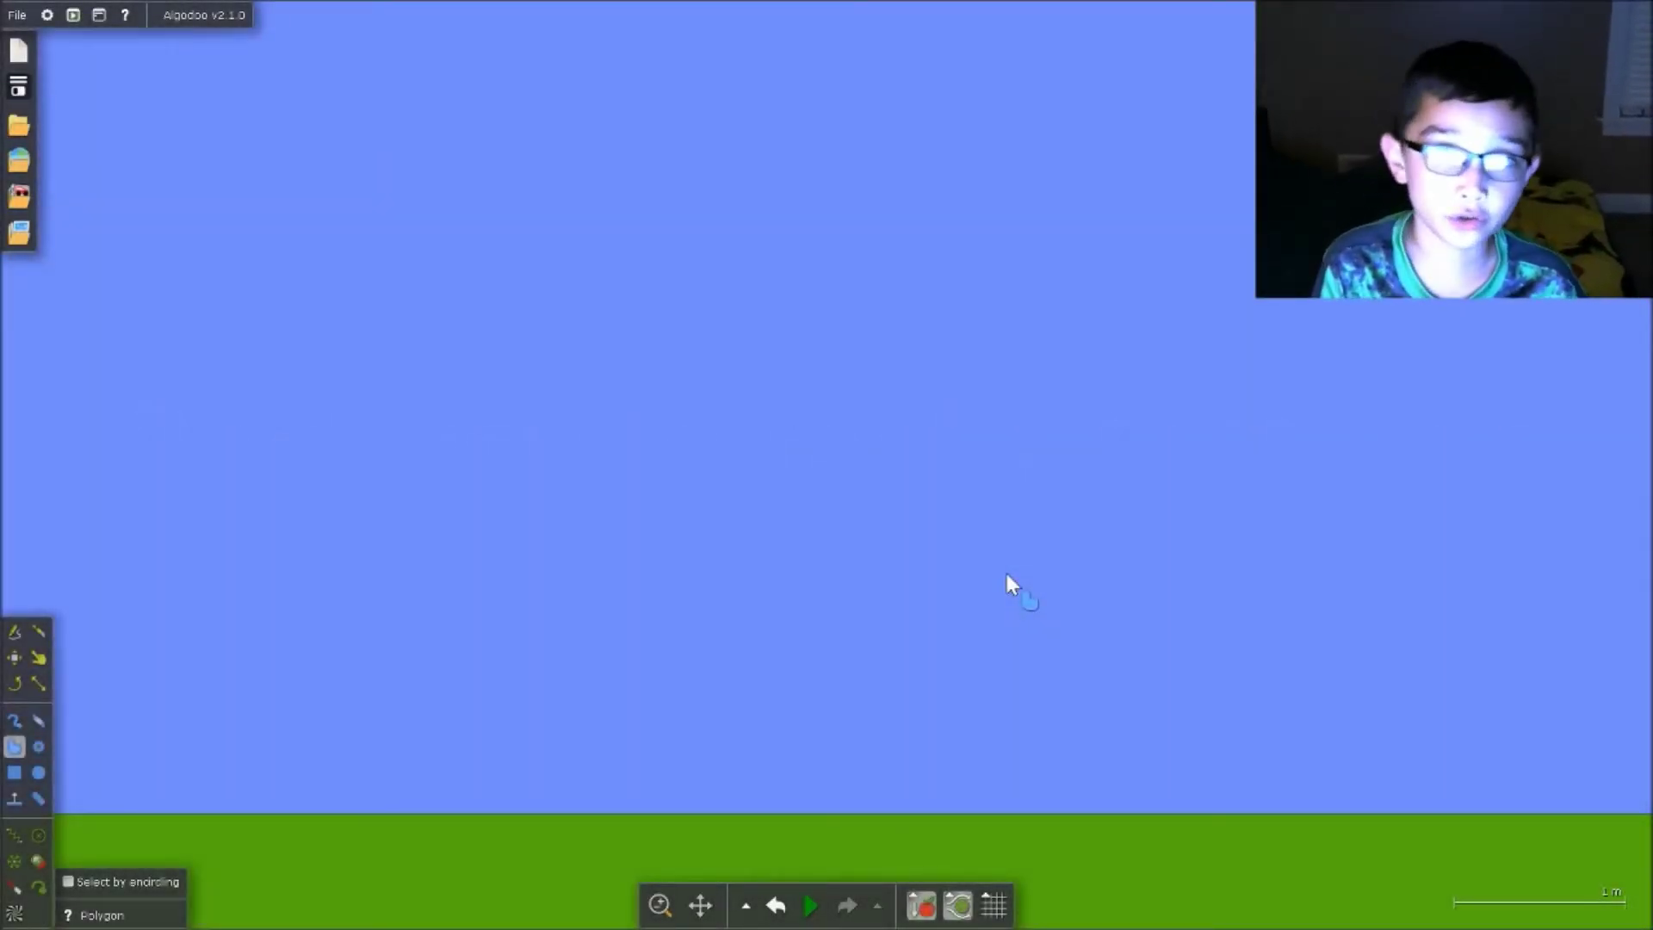
- Exit Algodoo through the File menu
{"action": "left_click", "coordinate": [18, 16]}
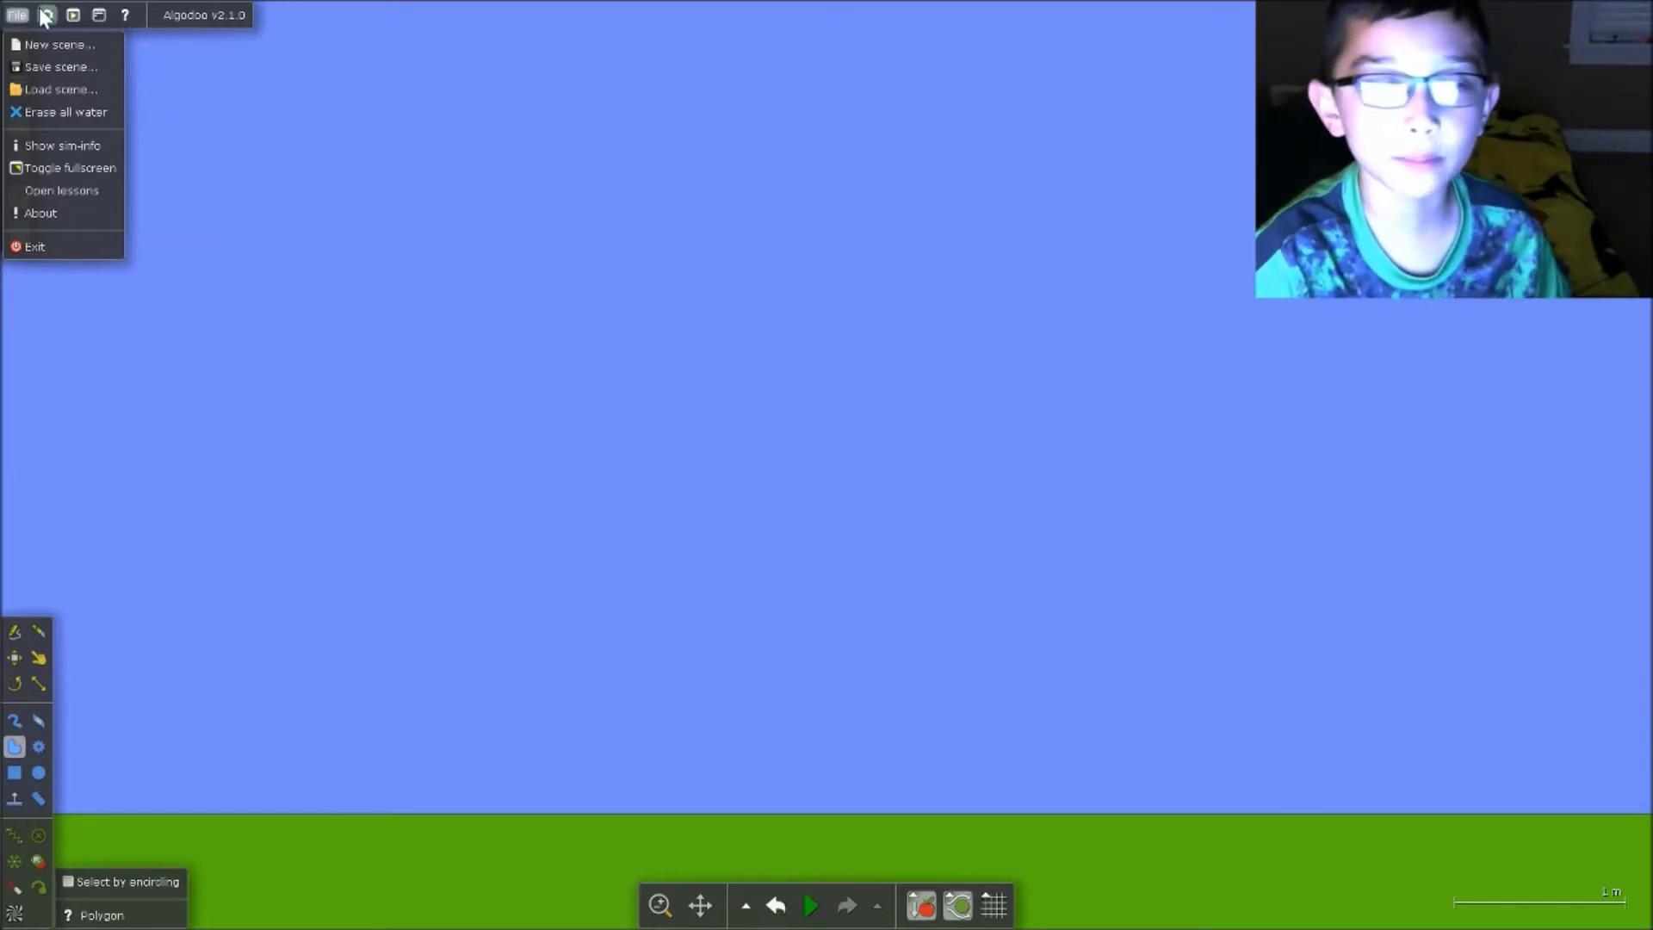
{"action": "left_click", "coordinate": [43, 245]}
- Launch Edge and run a Bing search for 'earth map real'
{"action": "mouse_move", "coordinate": [602, 926]}
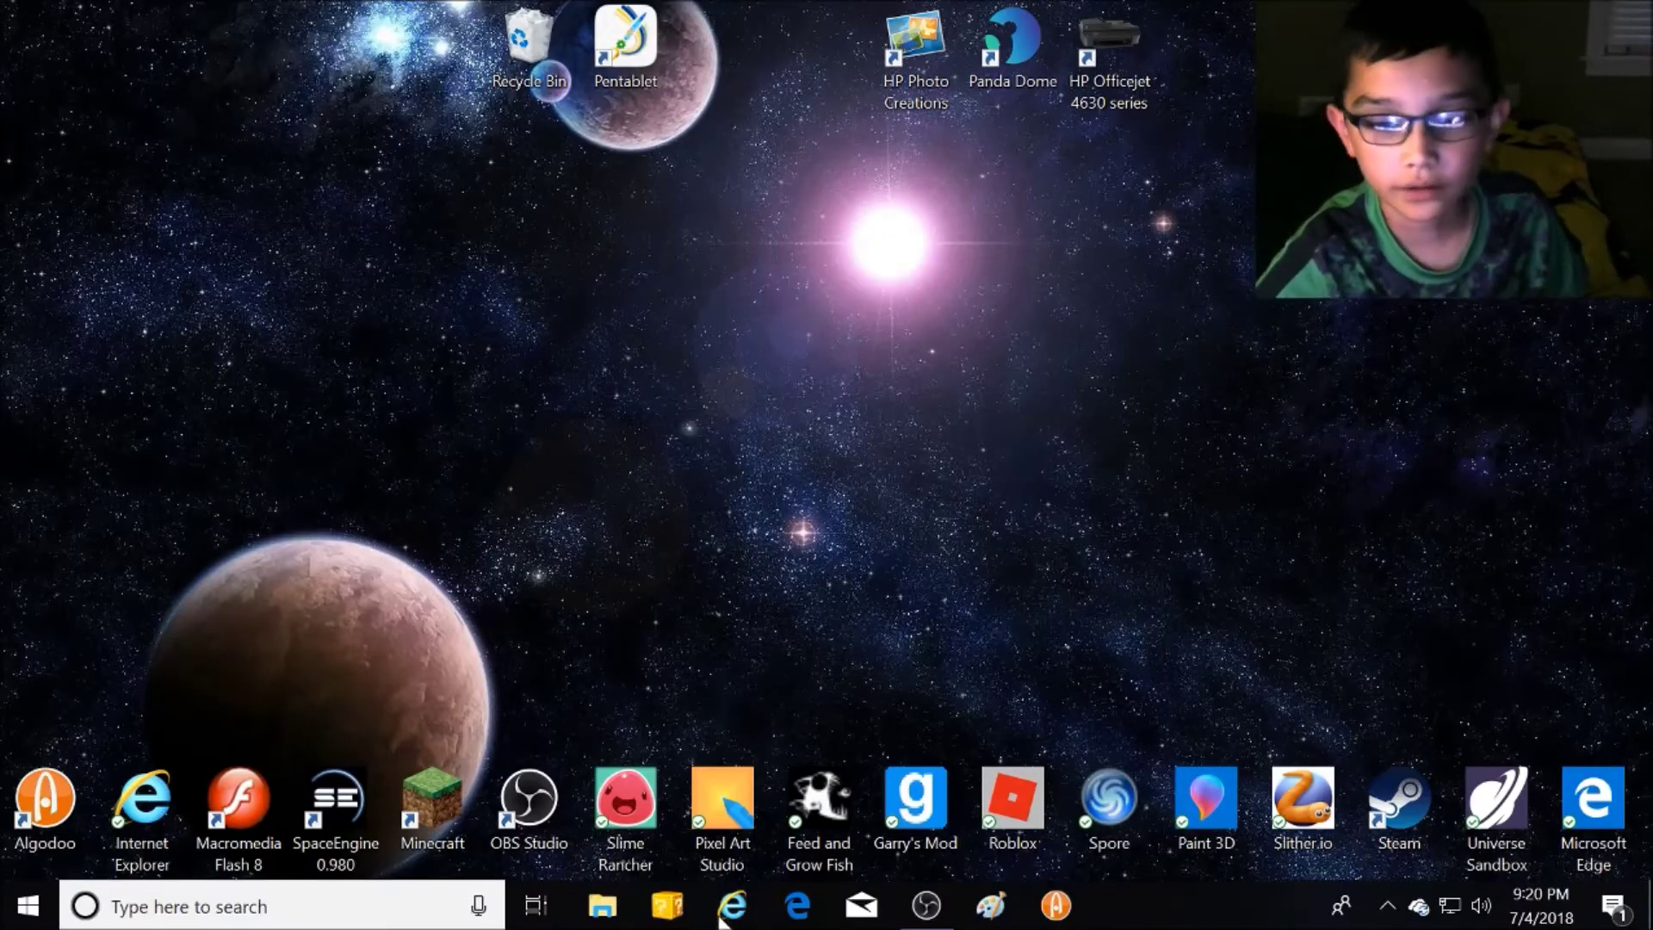
{"action": "left_click", "coordinate": [798, 905]}
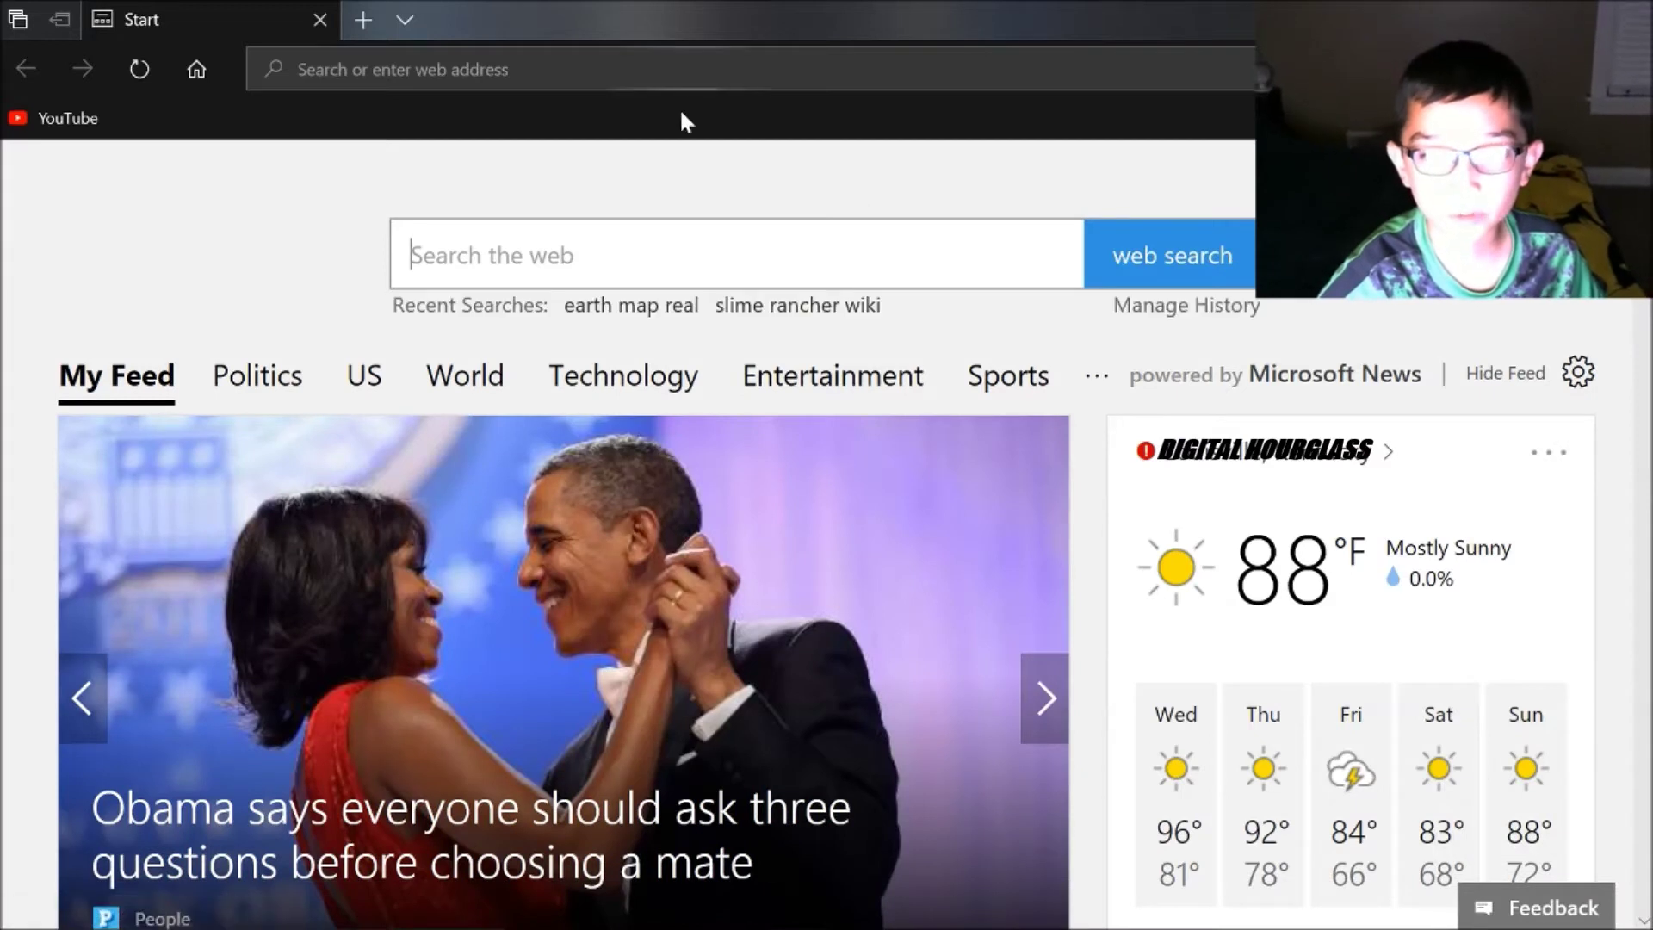
{"action": "left_click", "coordinate": [660, 79]}
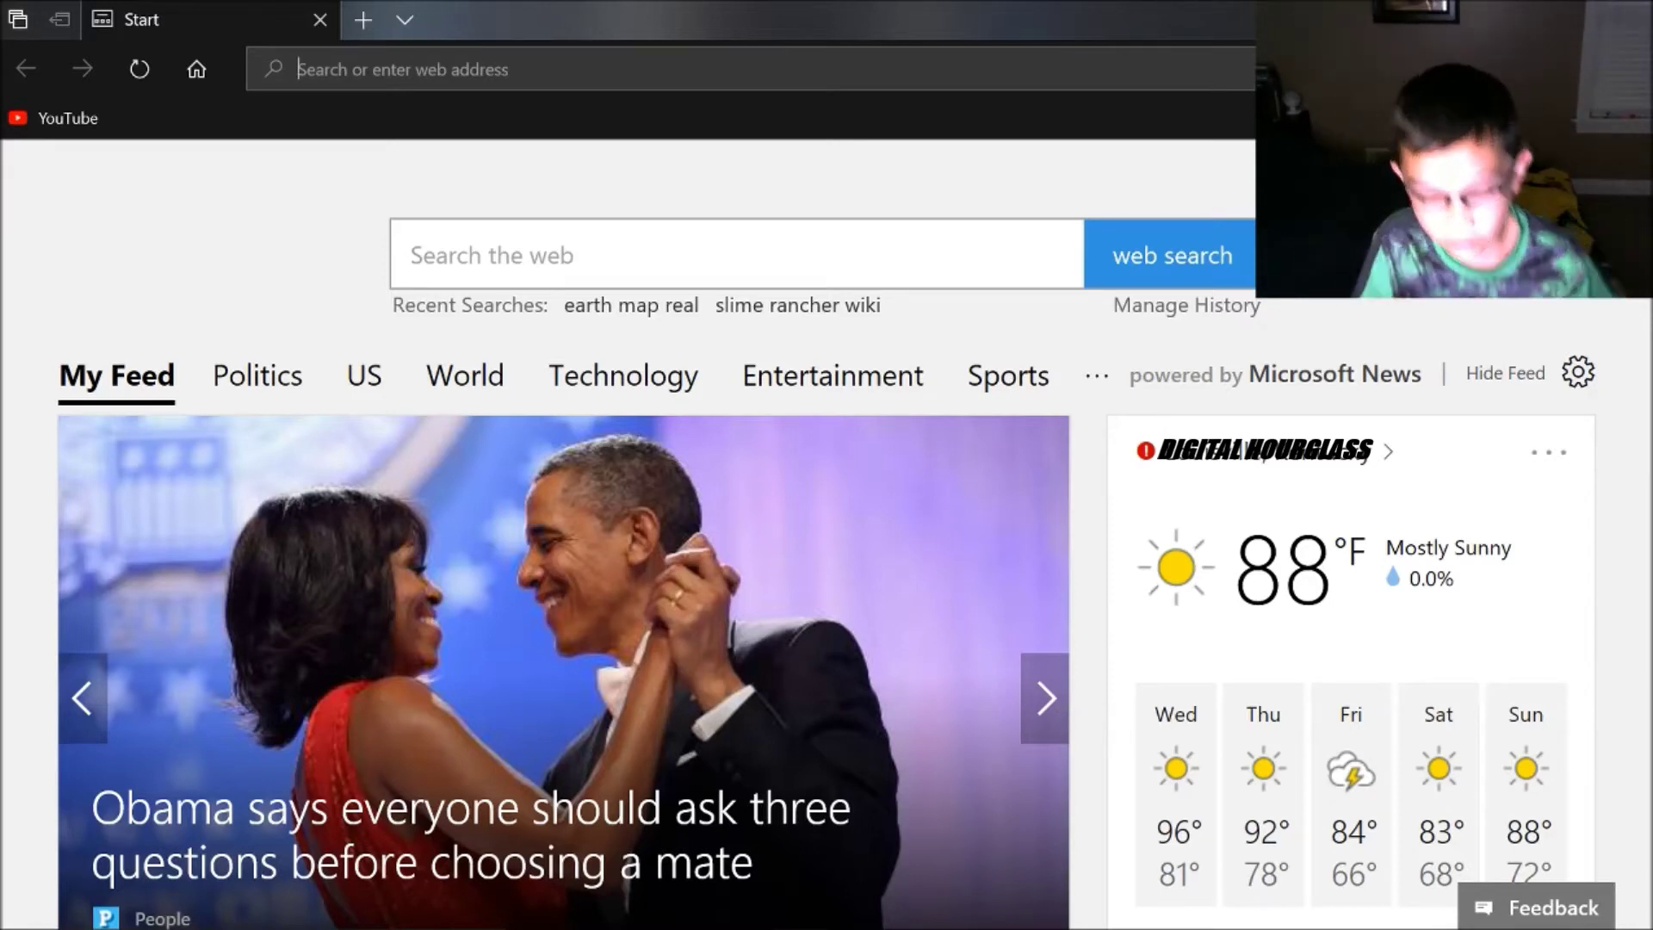
{"action": "type", "text": "Earth"}
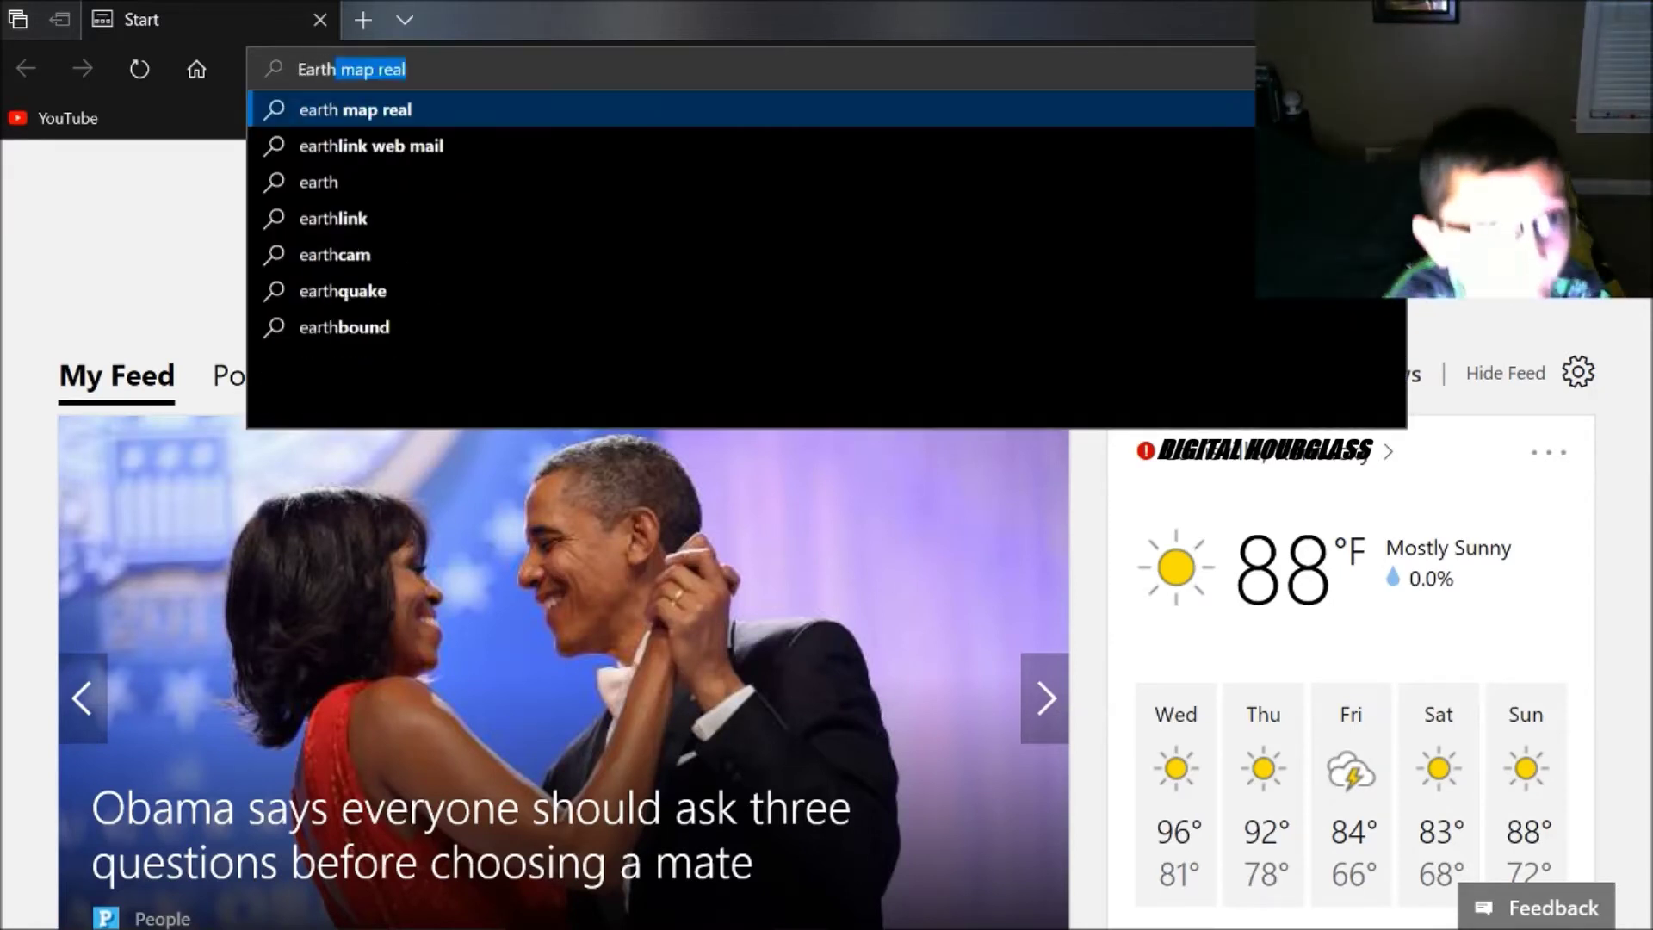
{"action": "key", "text": "Return"}
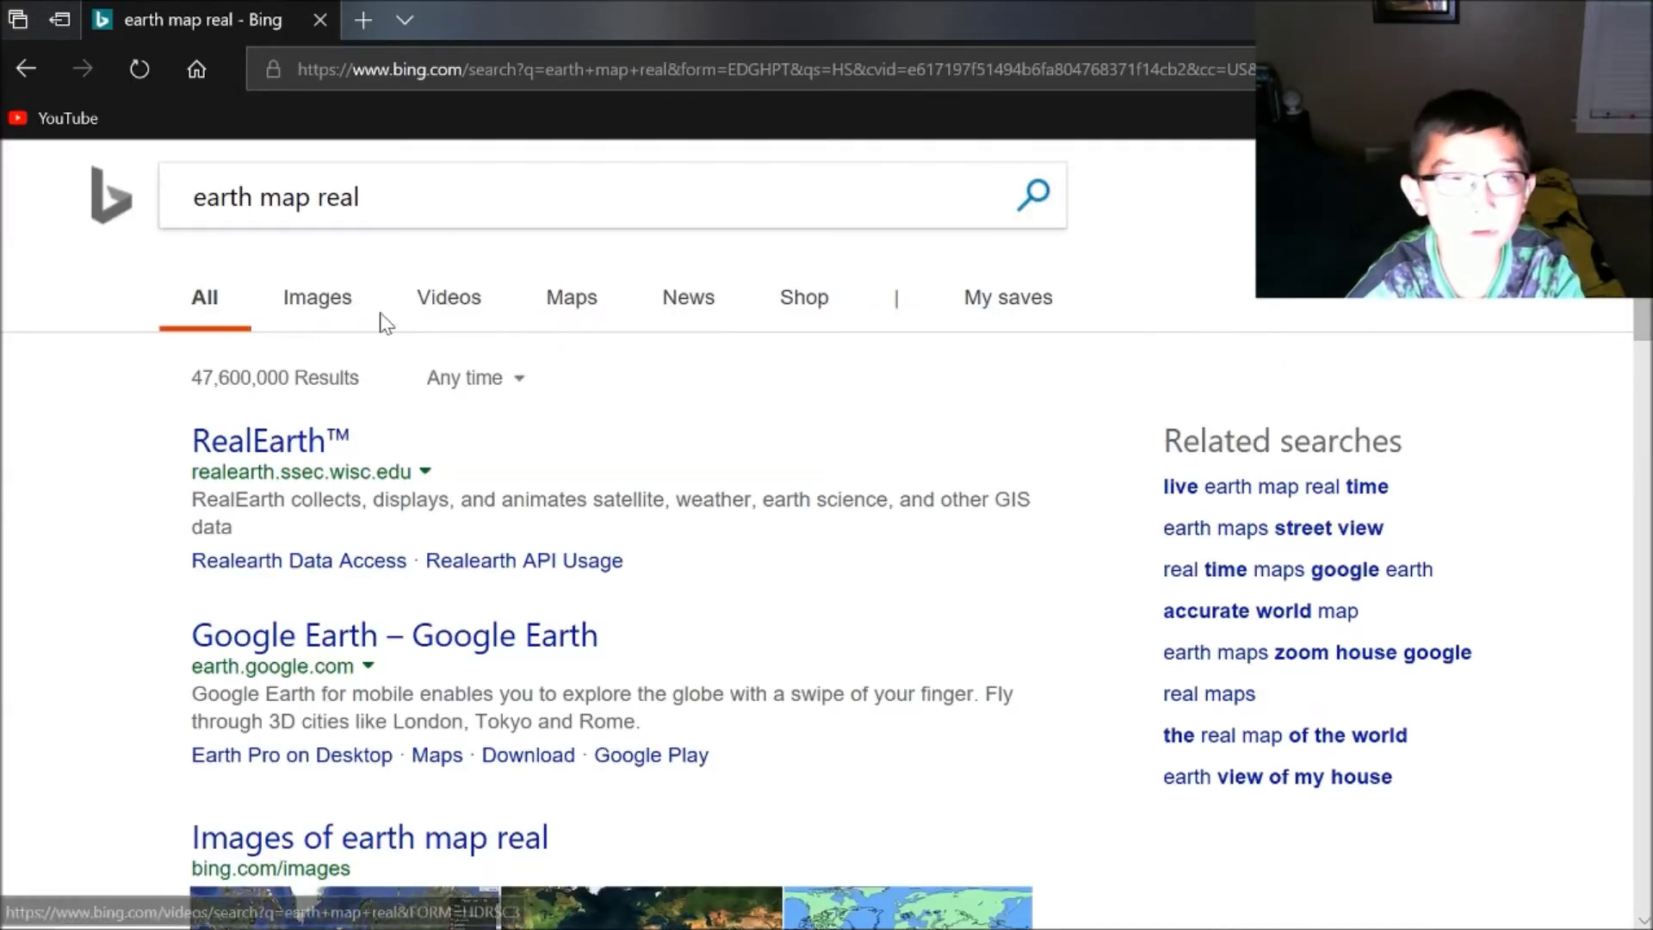
- Switch to Bing image results for earth map real and browse the maps
{"action": "left_click", "coordinate": [340, 320]}
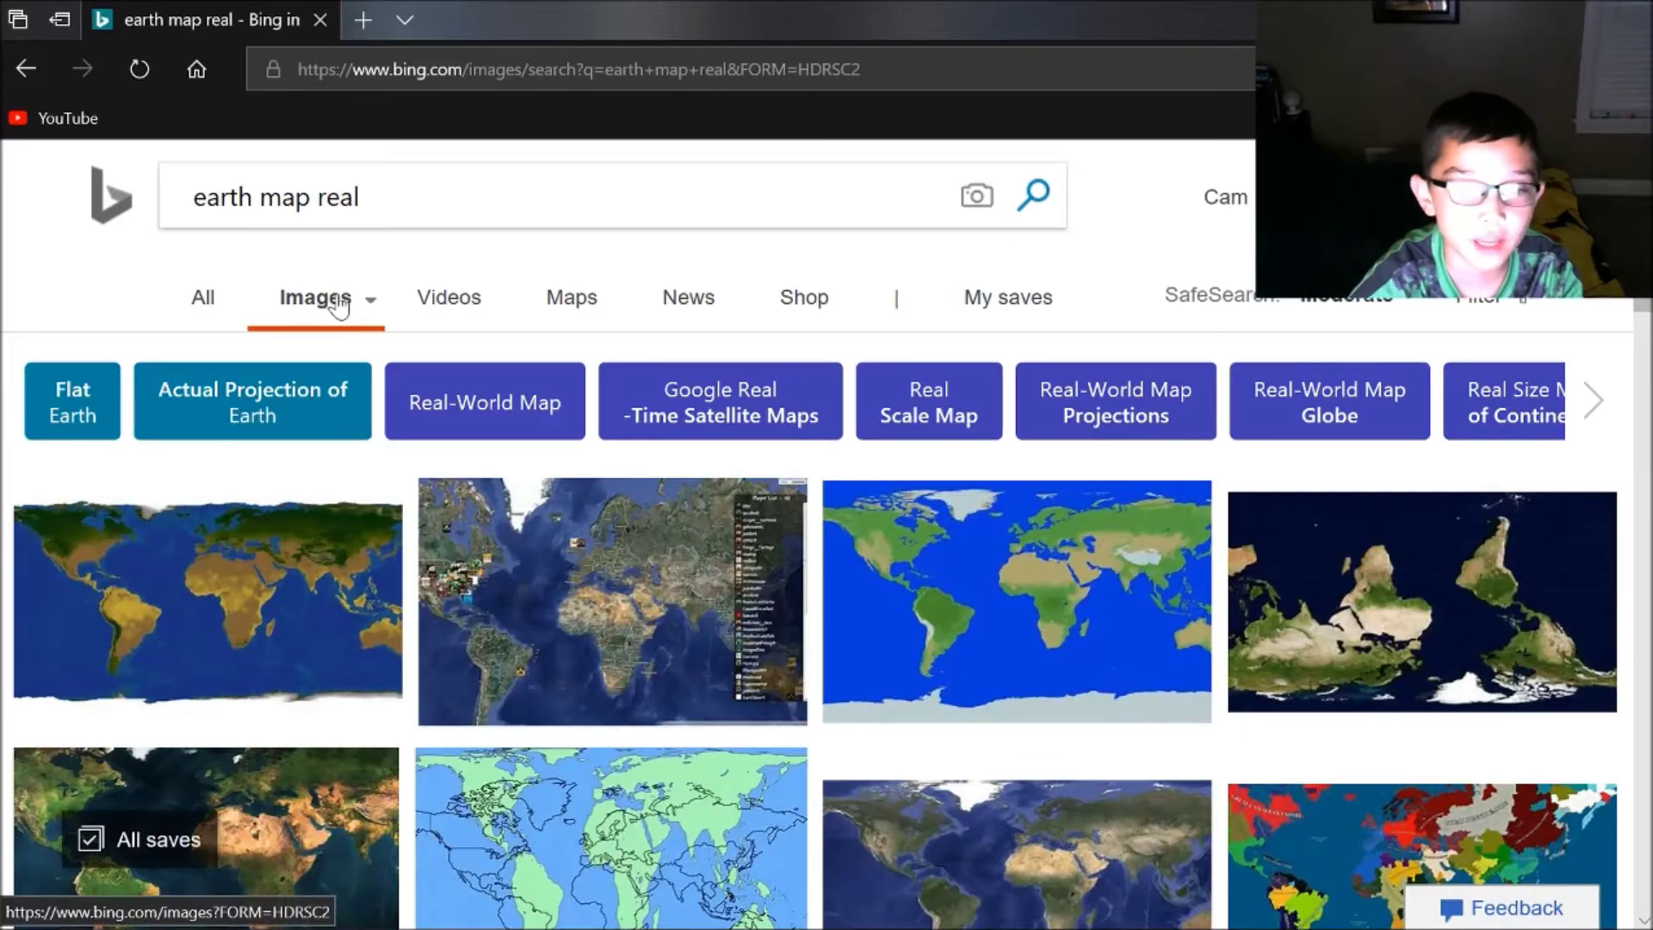
{"action": "scroll", "coordinate": [475, 757], "scroll_direction": "down", "scroll_amount": 4}
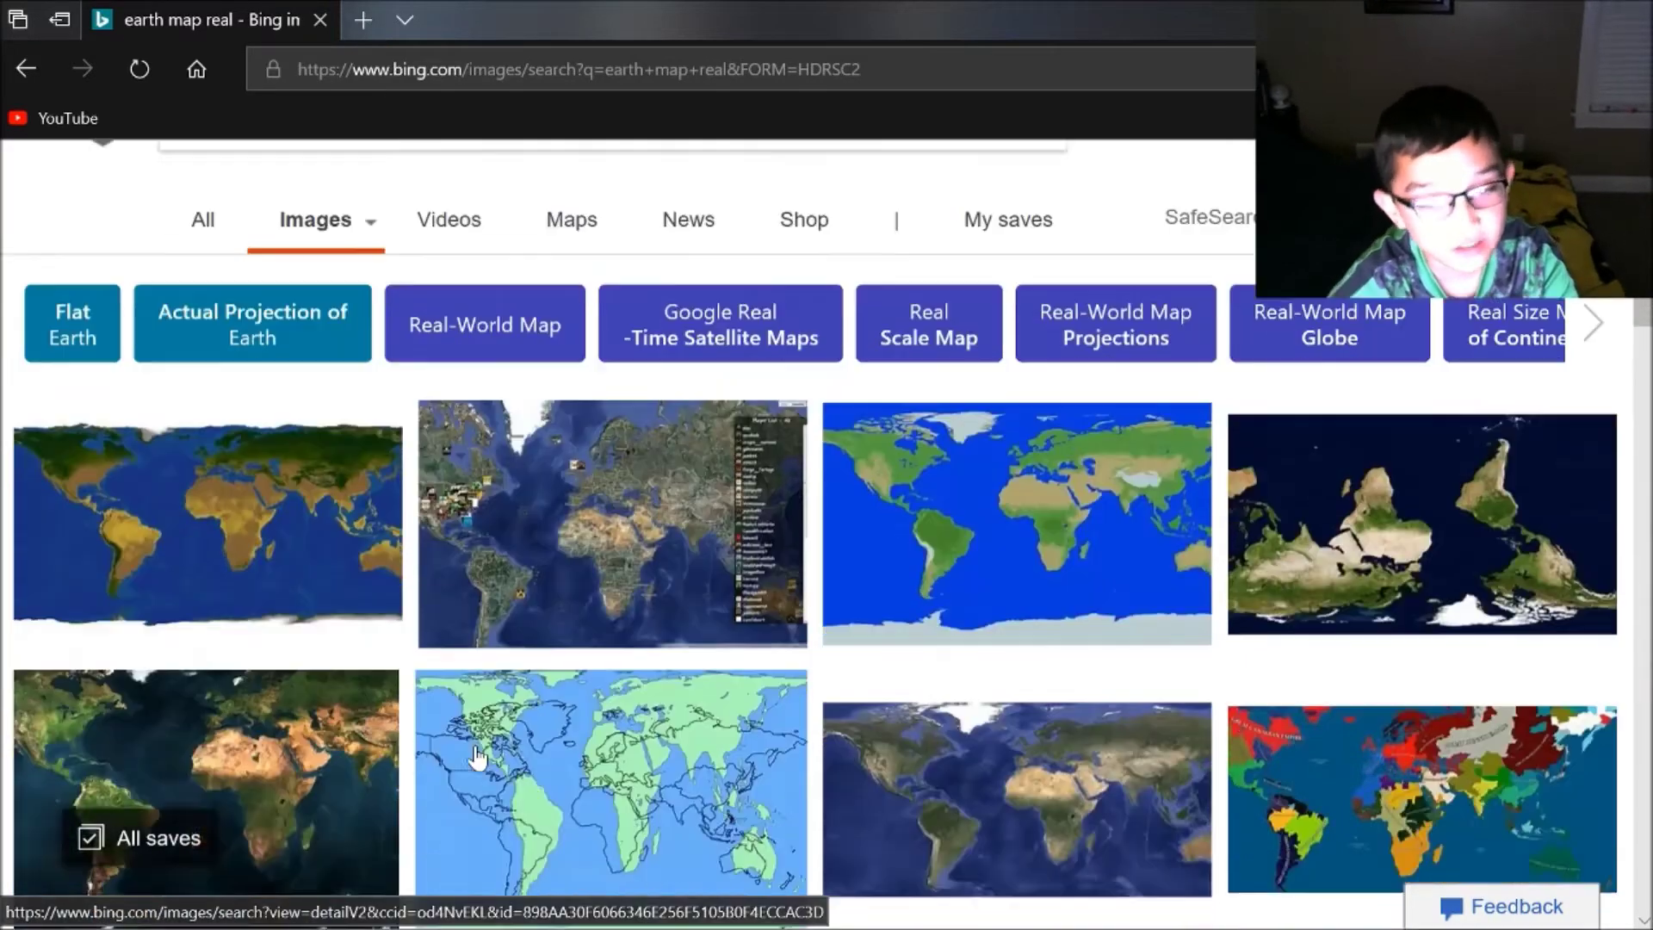
{"action": "scroll", "coordinate": [475, 755], "scroll_direction": "up", "scroll_amount": 1}
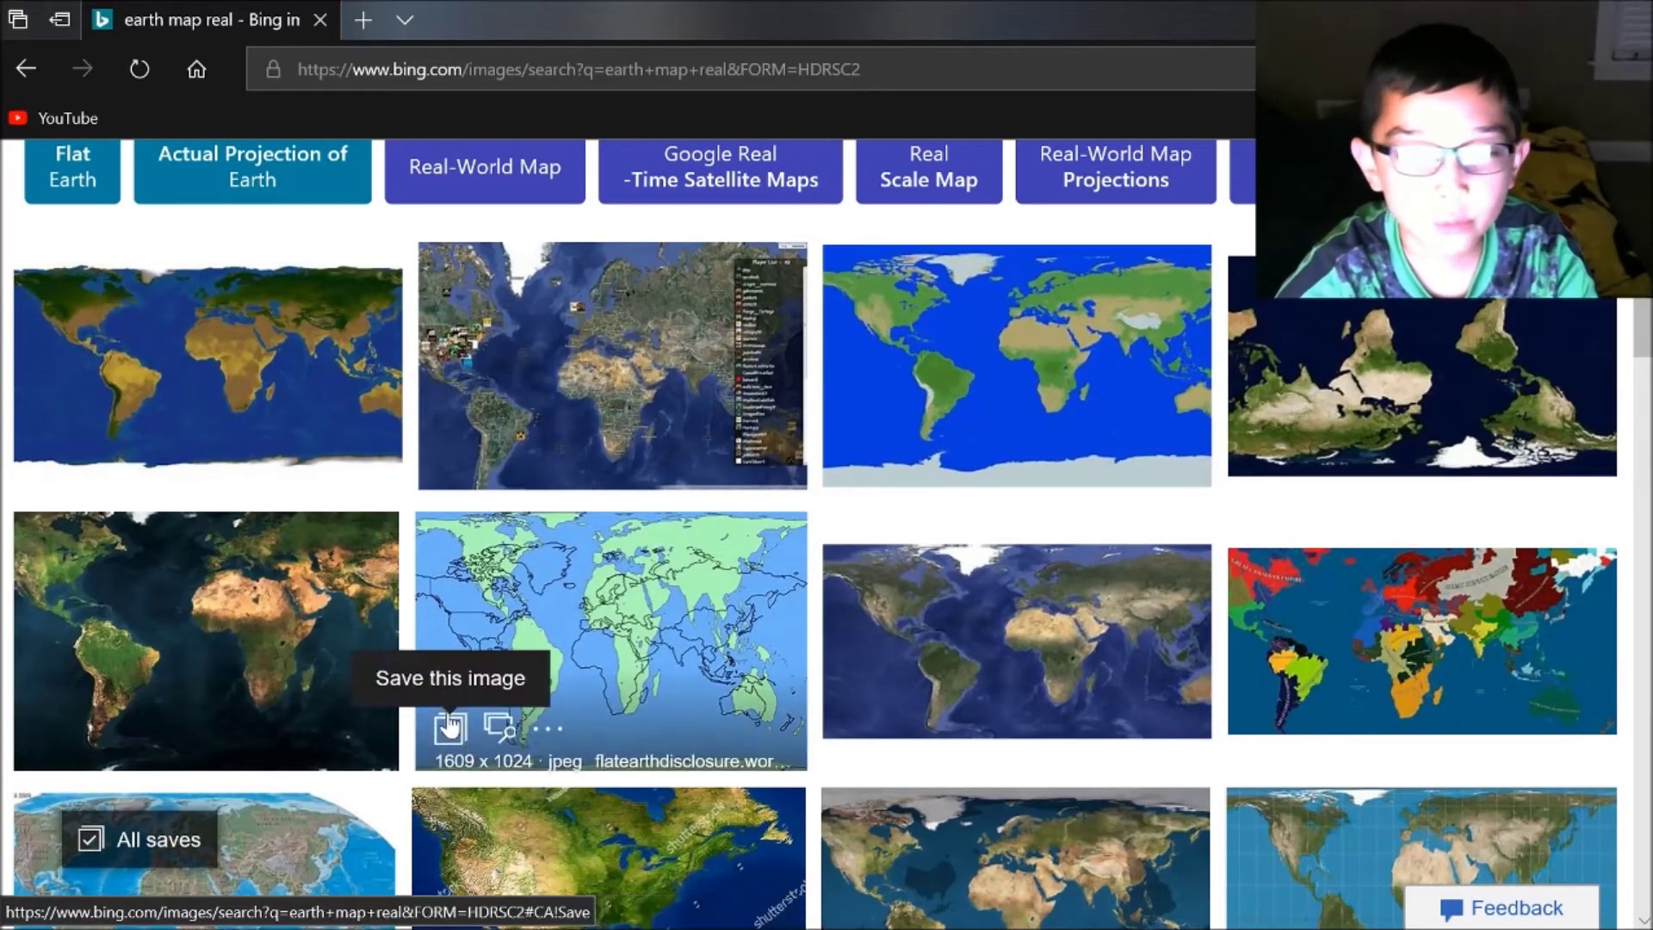
{"action": "scroll", "coordinate": [516, 603], "scroll_direction": "down", "scroll_amount": 5}
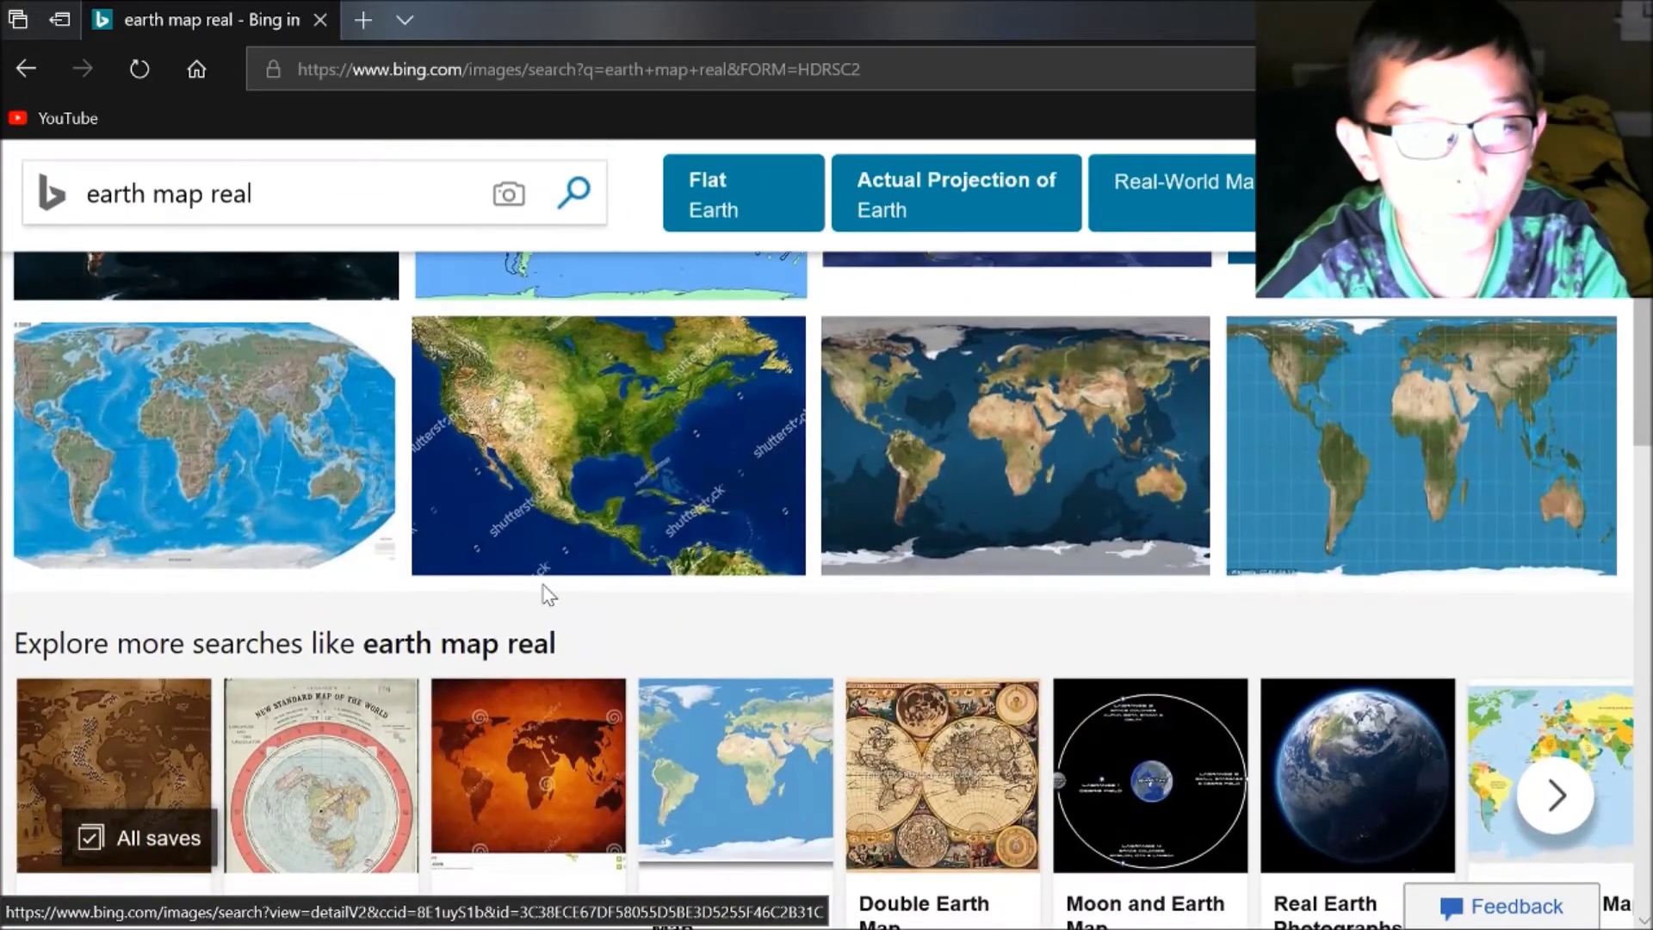
{"action": "scroll", "coordinate": [419, 463], "scroll_direction": "up", "scroll_amount": 3}
{"action": "scroll", "coordinate": [419, 463], "scroll_direction": "up", "scroll_amount": 2}
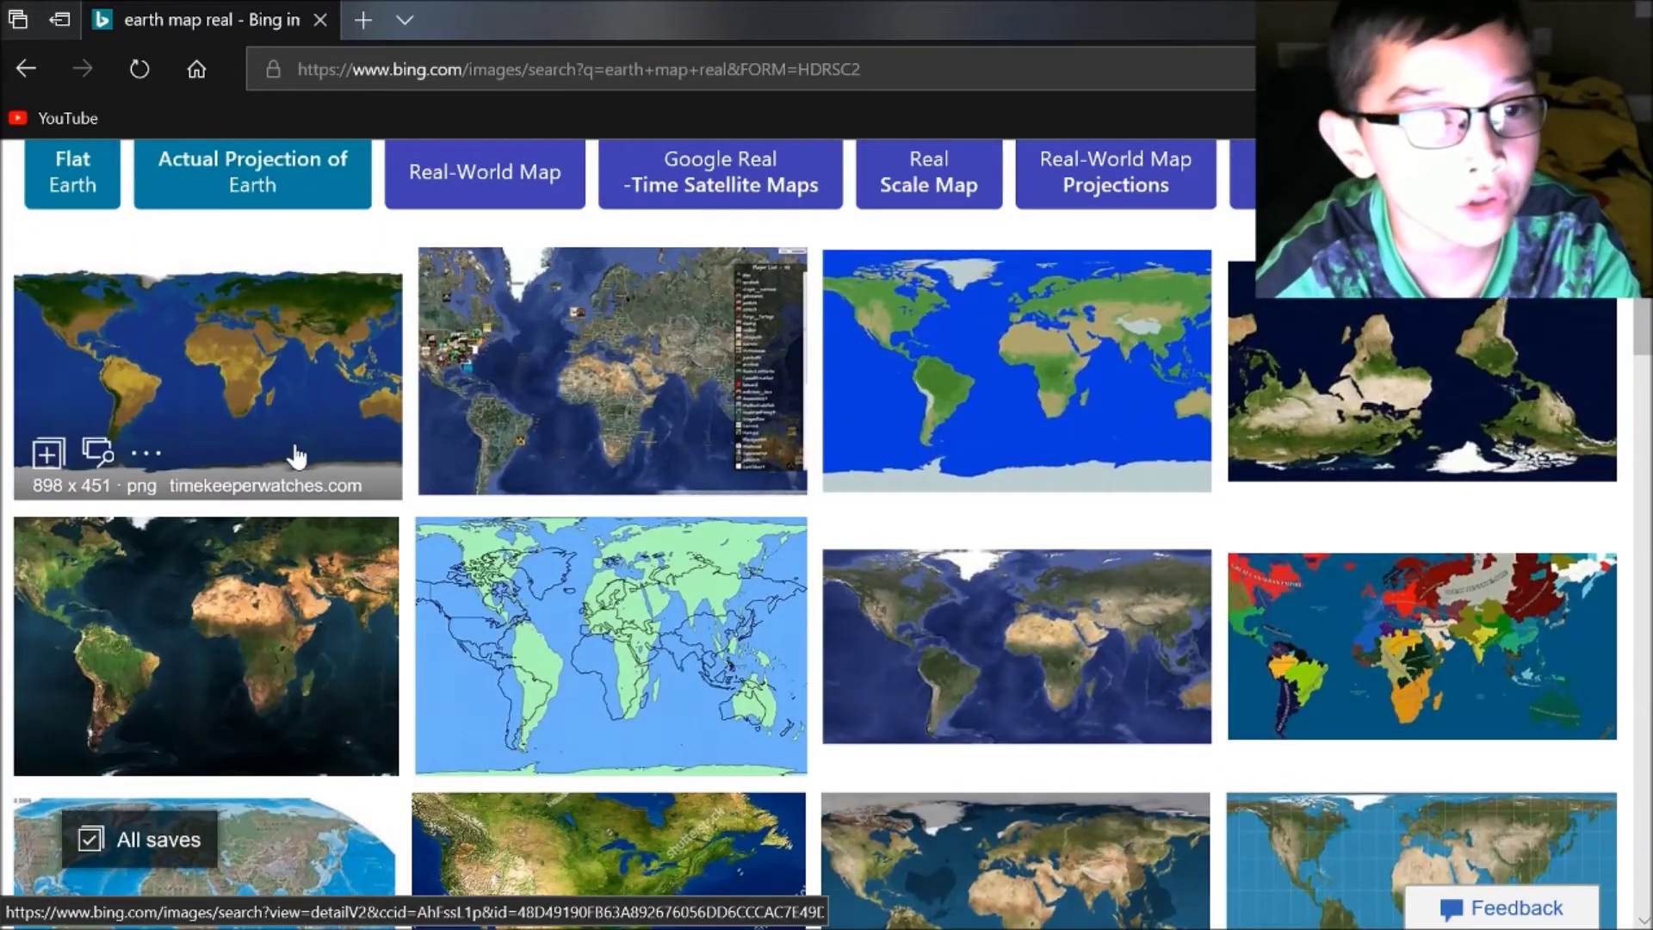
- Choose to save the first 898 × 451 world map image to the computer
{"action": "right_click", "coordinate": [333, 389]}
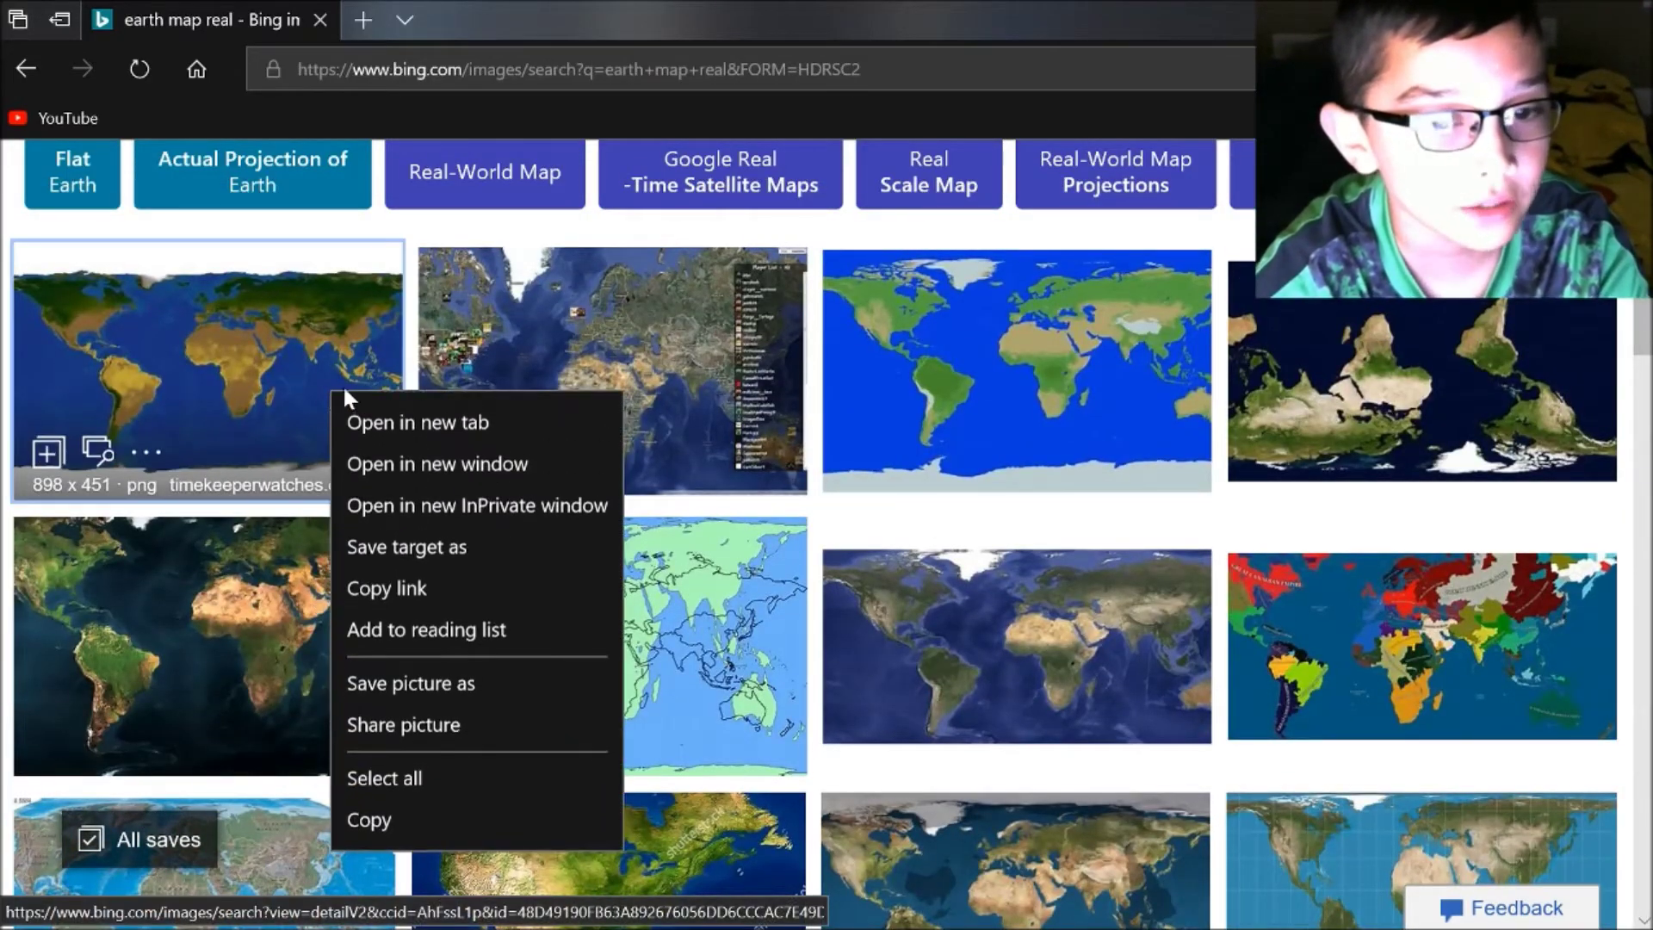
{"action": "left_click", "coordinate": [260, 637]}
{"action": "right_click", "coordinate": [291, 574]}
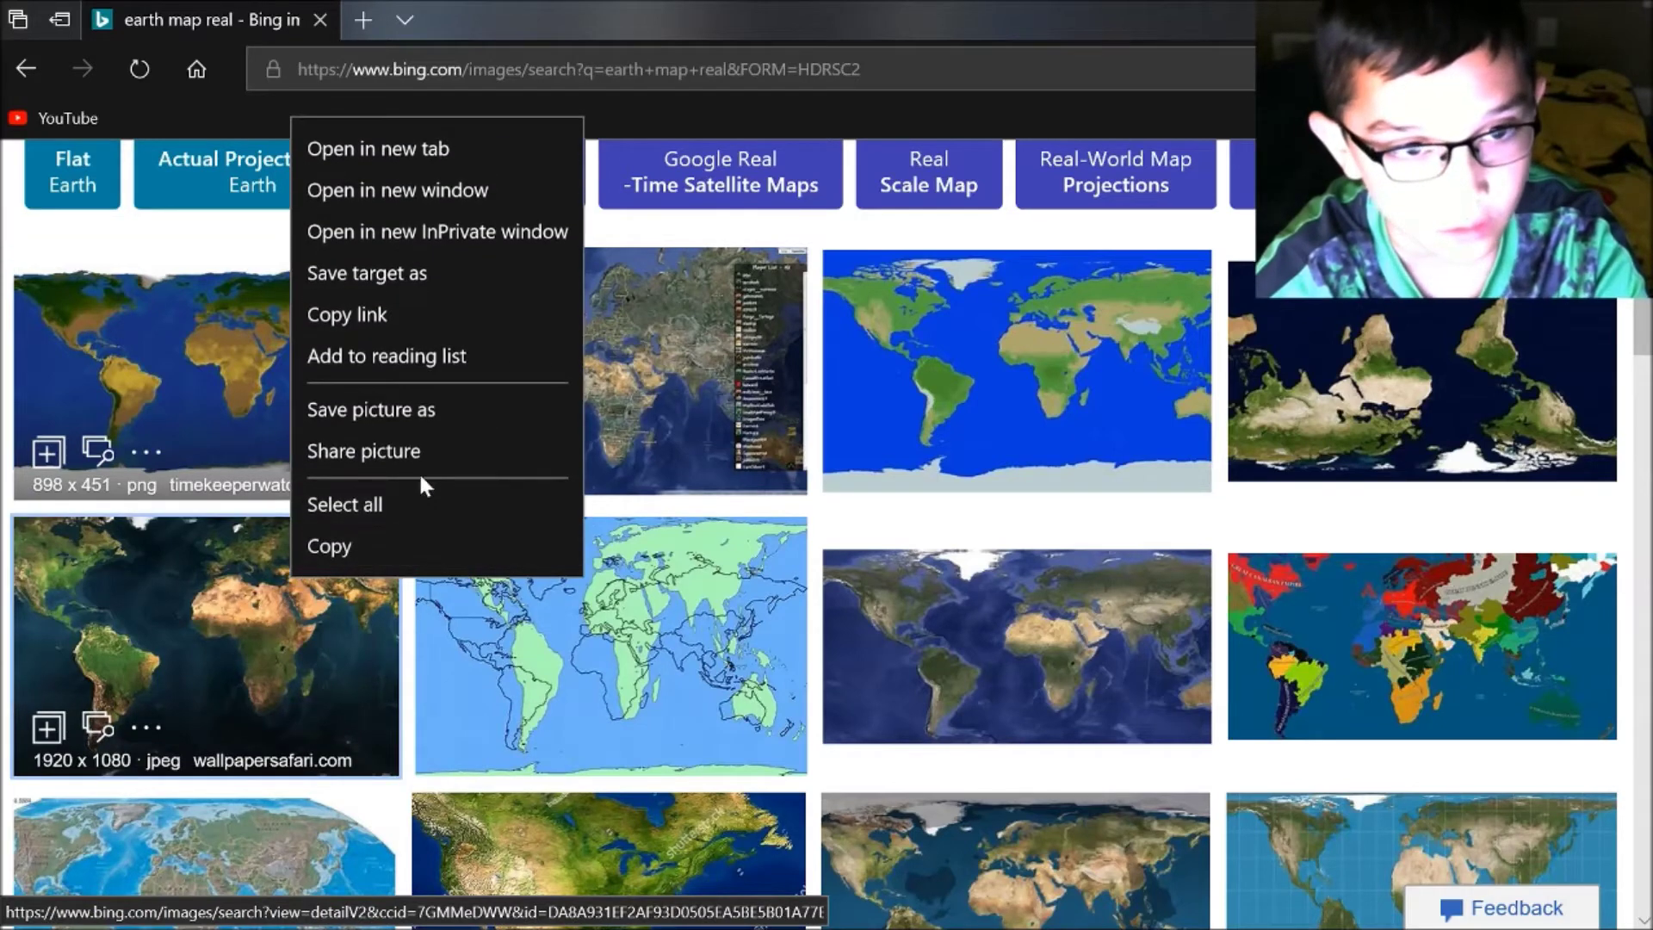
{"action": "left_click", "coordinate": [220, 397]}
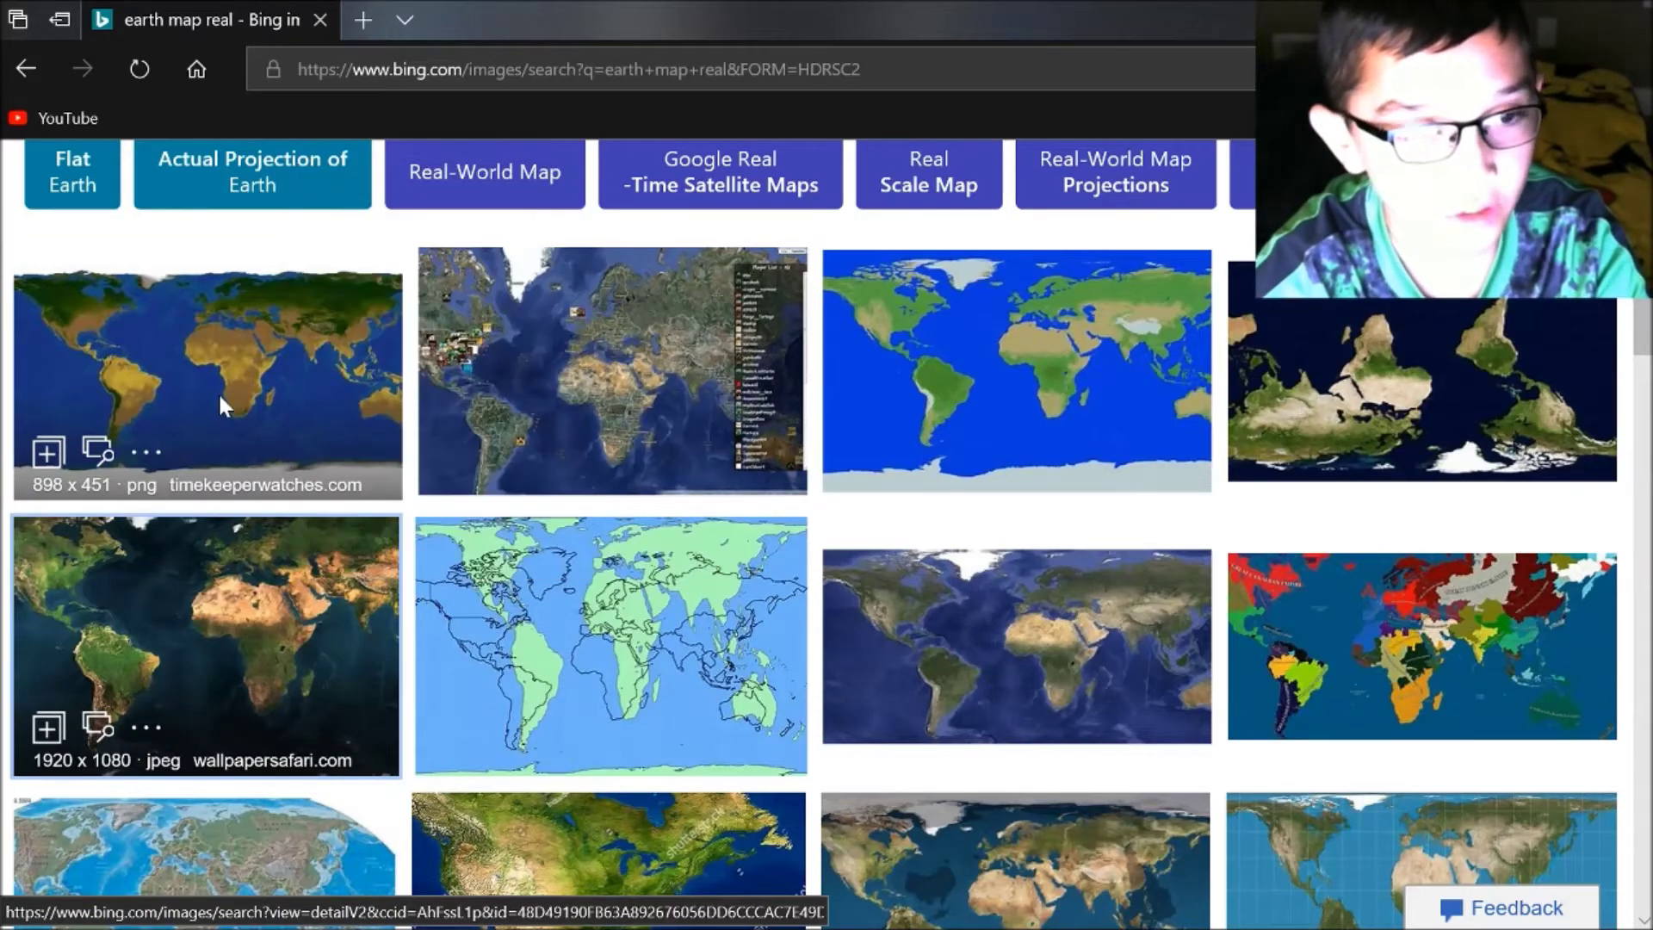
{"action": "right_click", "coordinate": [220, 397]}
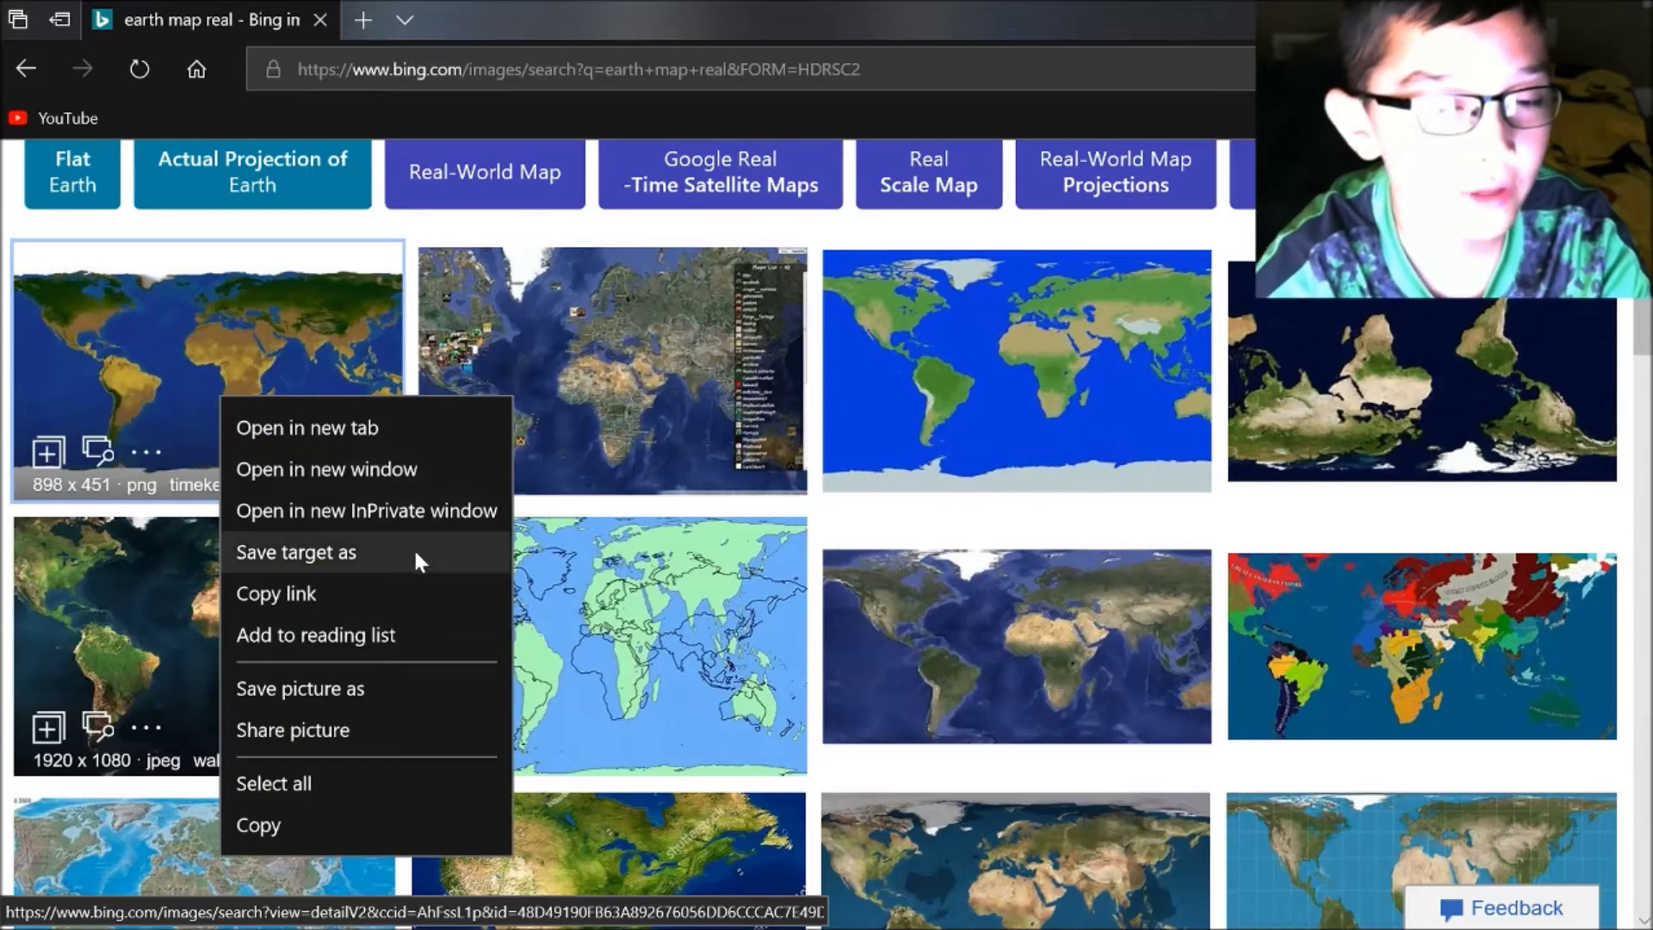
{"action": "left_click", "coordinate": [337, 686]}
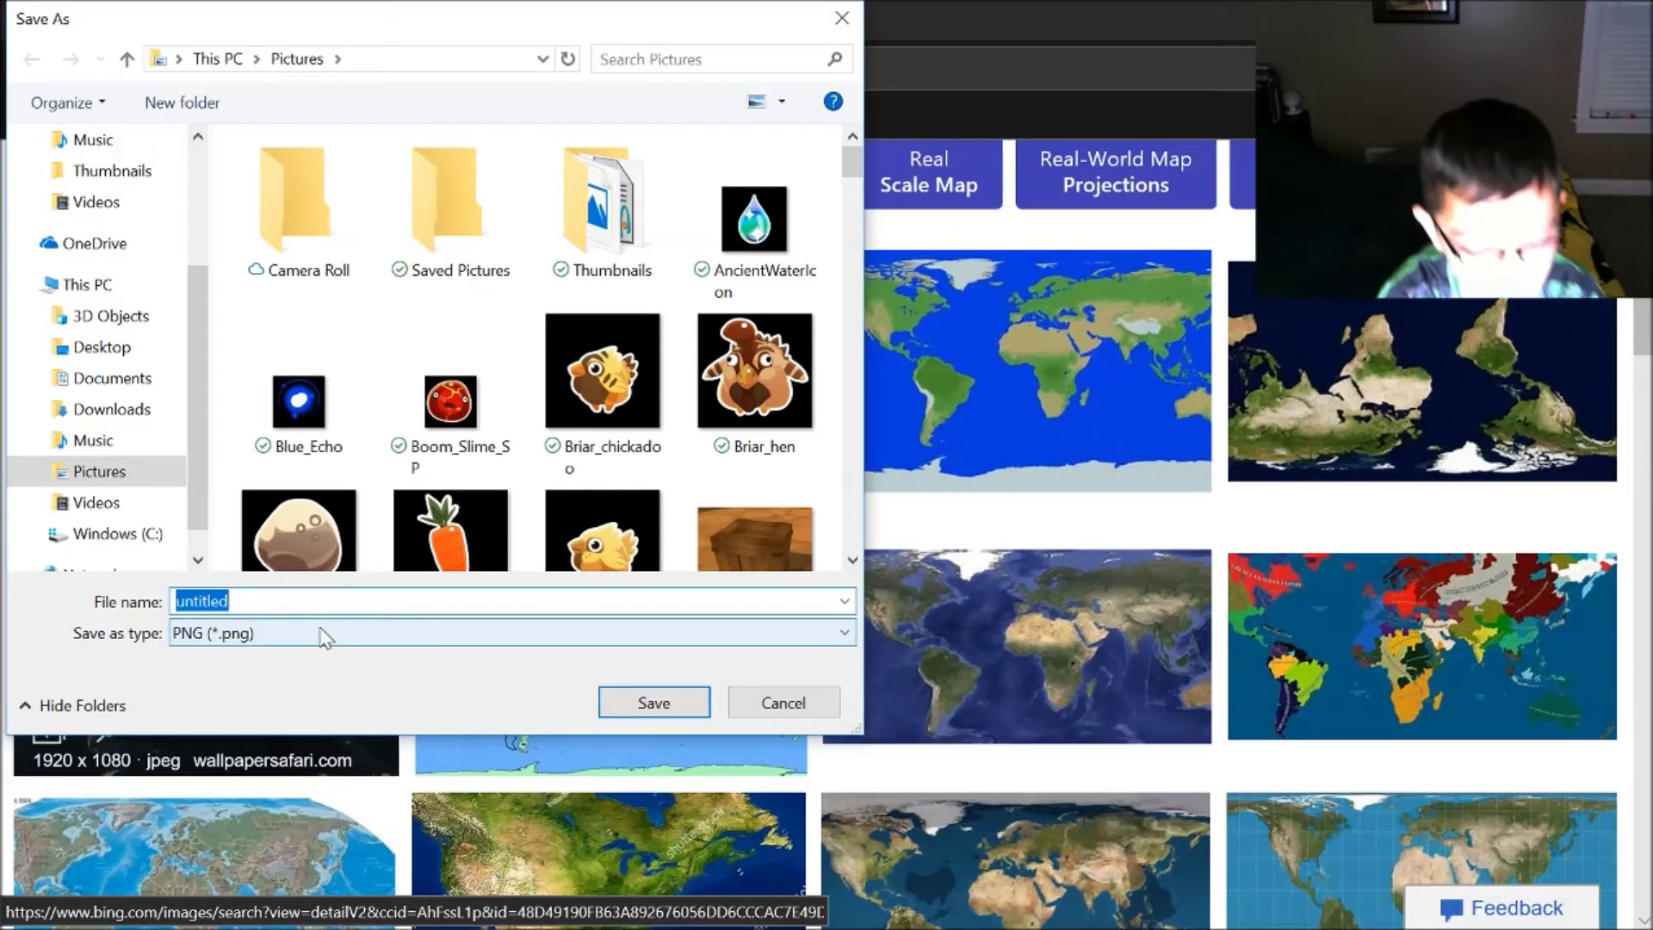
- Save the world map in Pictures as the PNG 'Earth Map 2'
{"action": "type", "text": "Earth"}
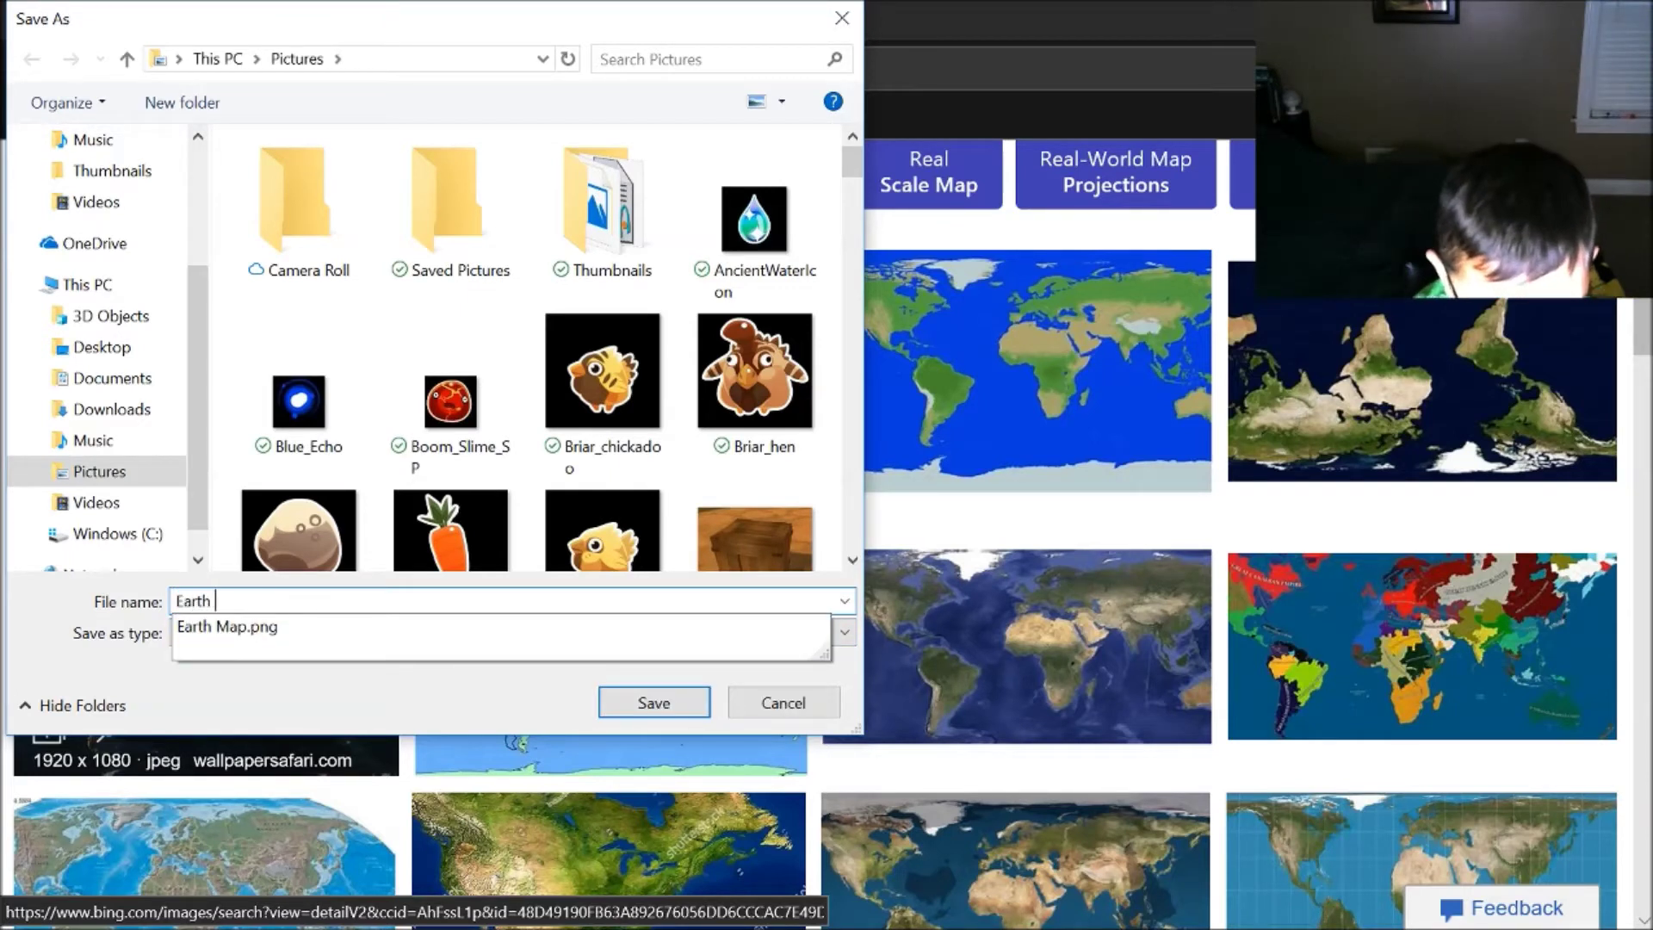
{"action": "type", "text": " Map 2"}
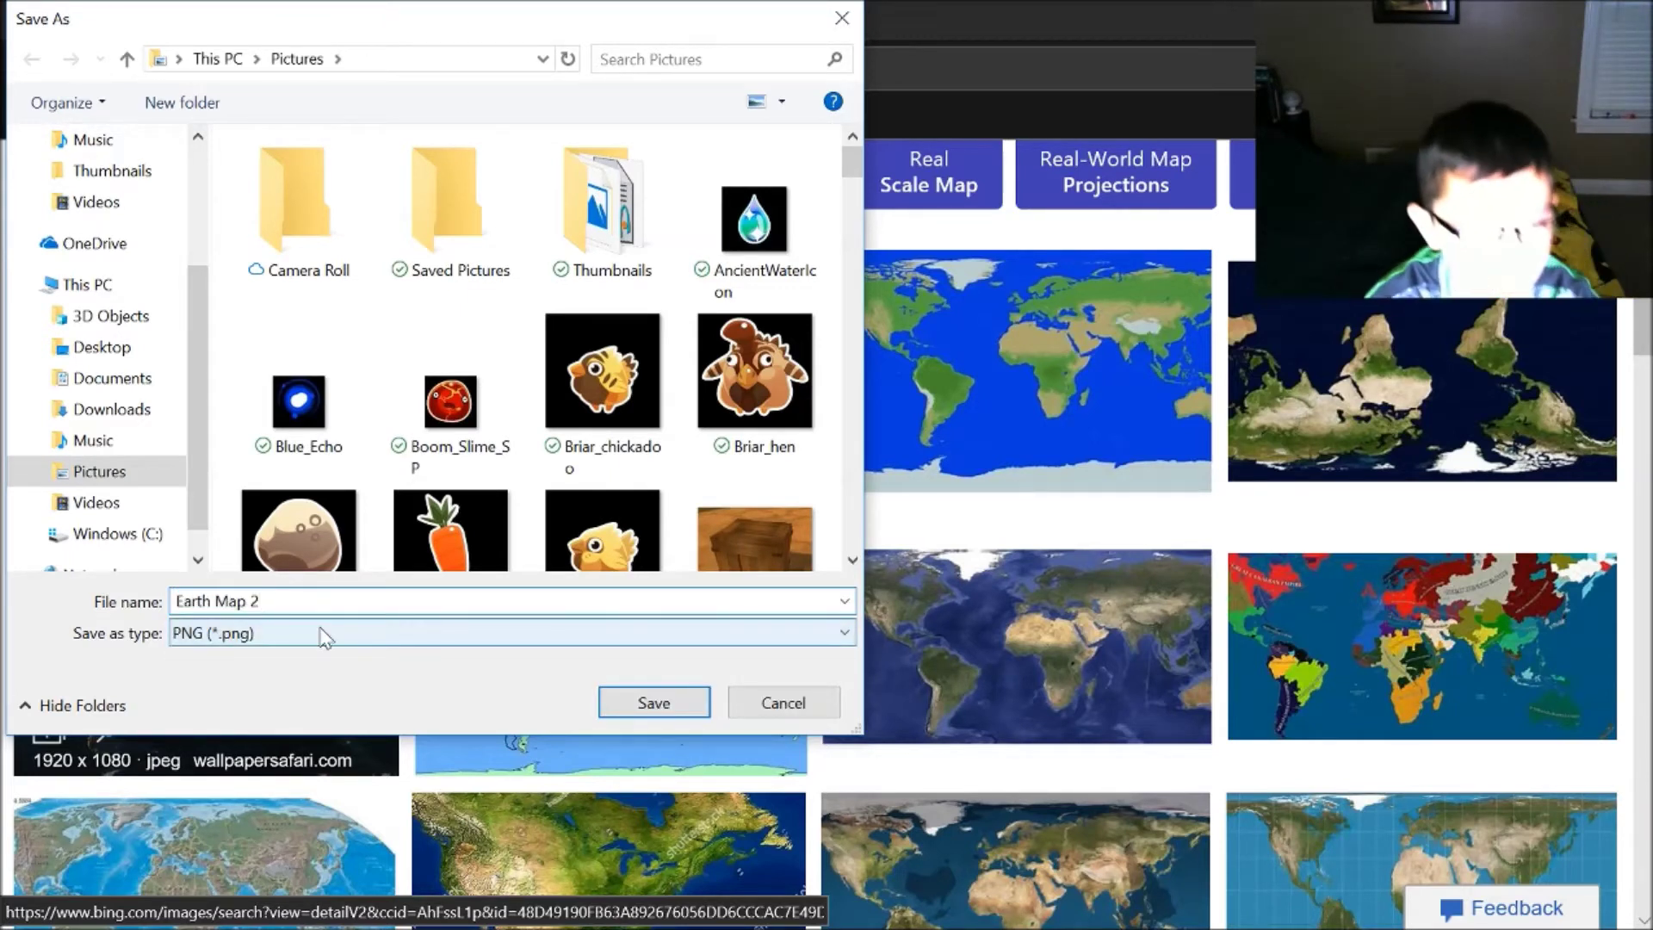
{"action": "left_click", "coordinate": [686, 701]}
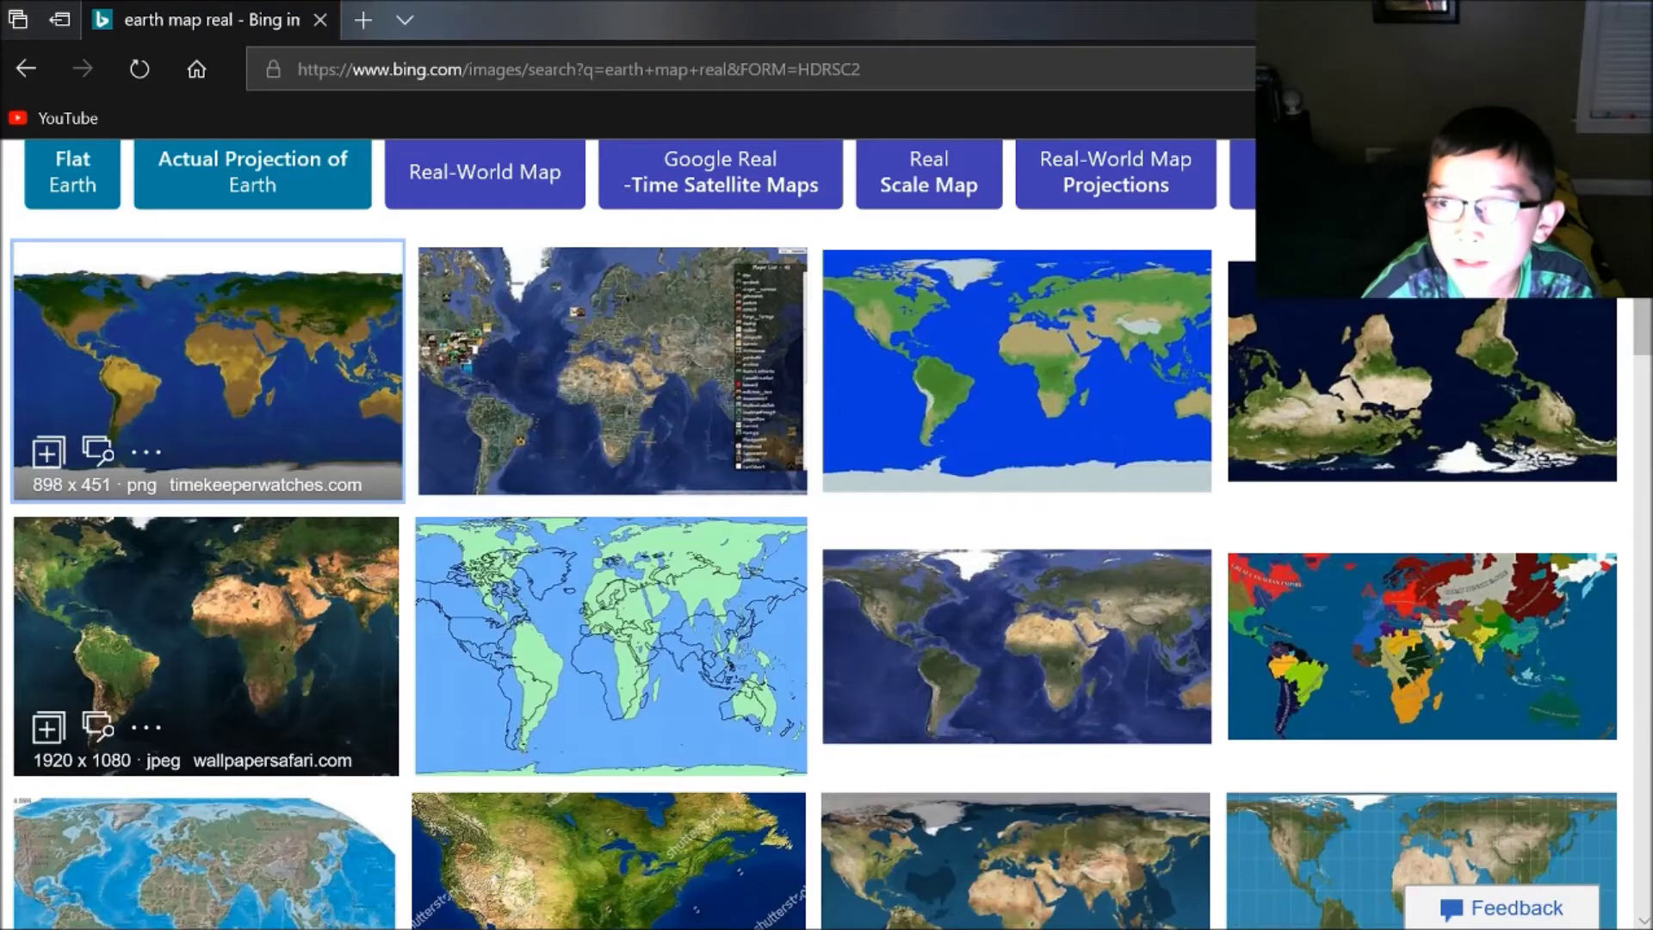
- Minimise Edge and relaunch Algodoo from its desktop shortcut
{"action": "key", "text": "super+d"}
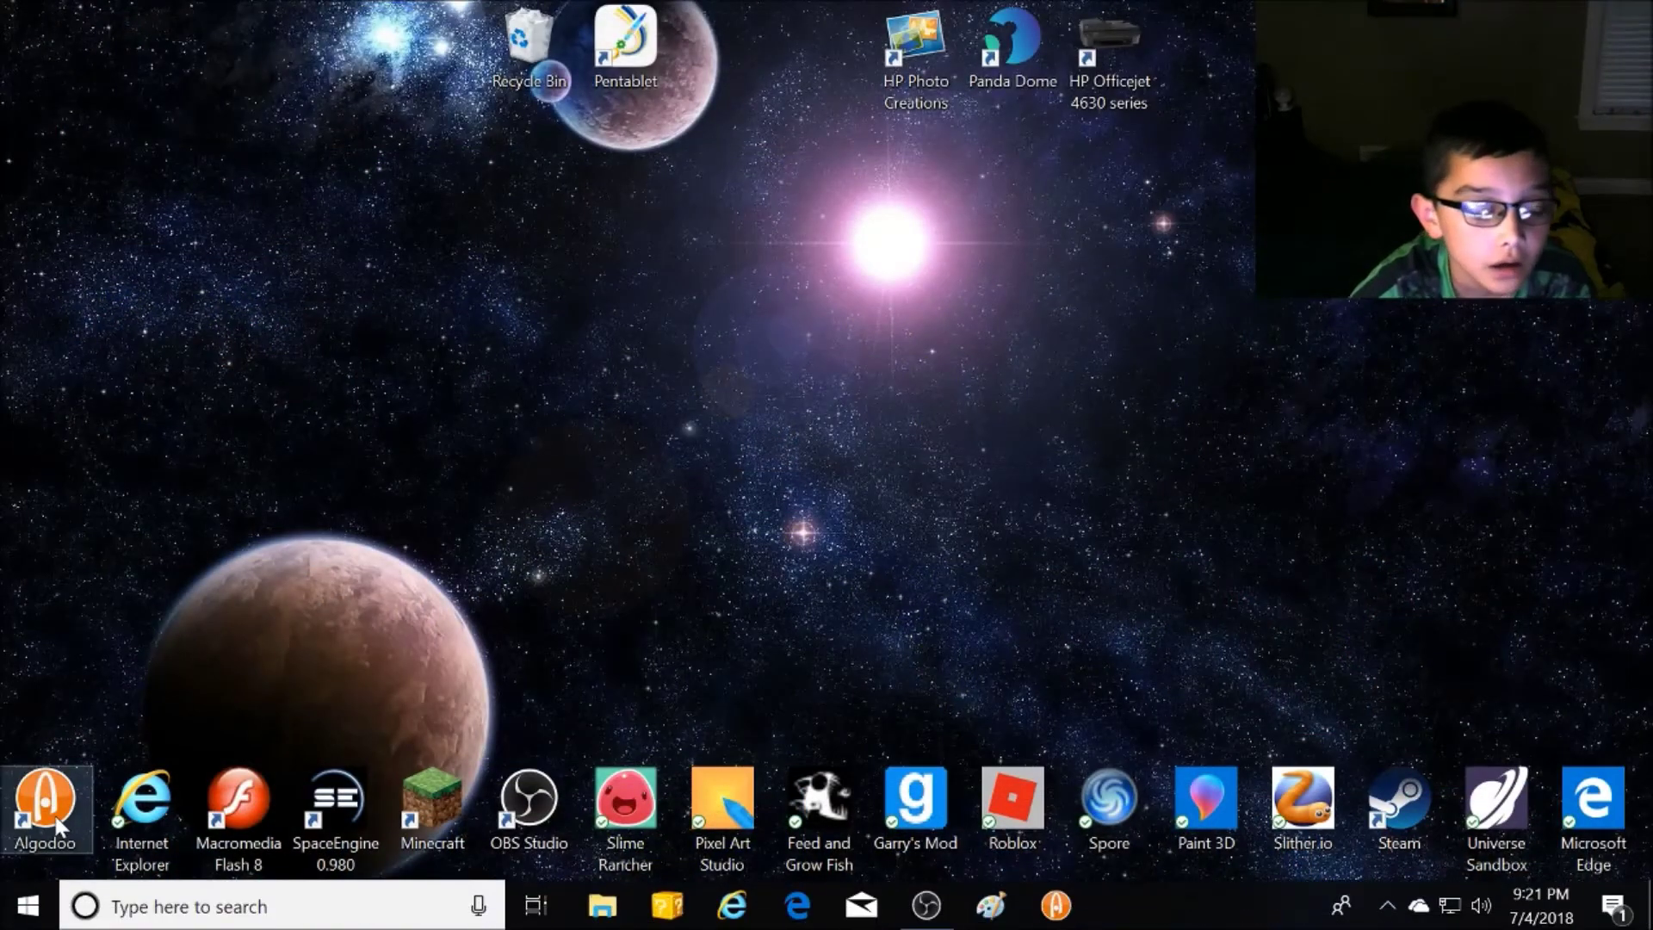
{"action": "double_click", "coordinate": [57, 824]}
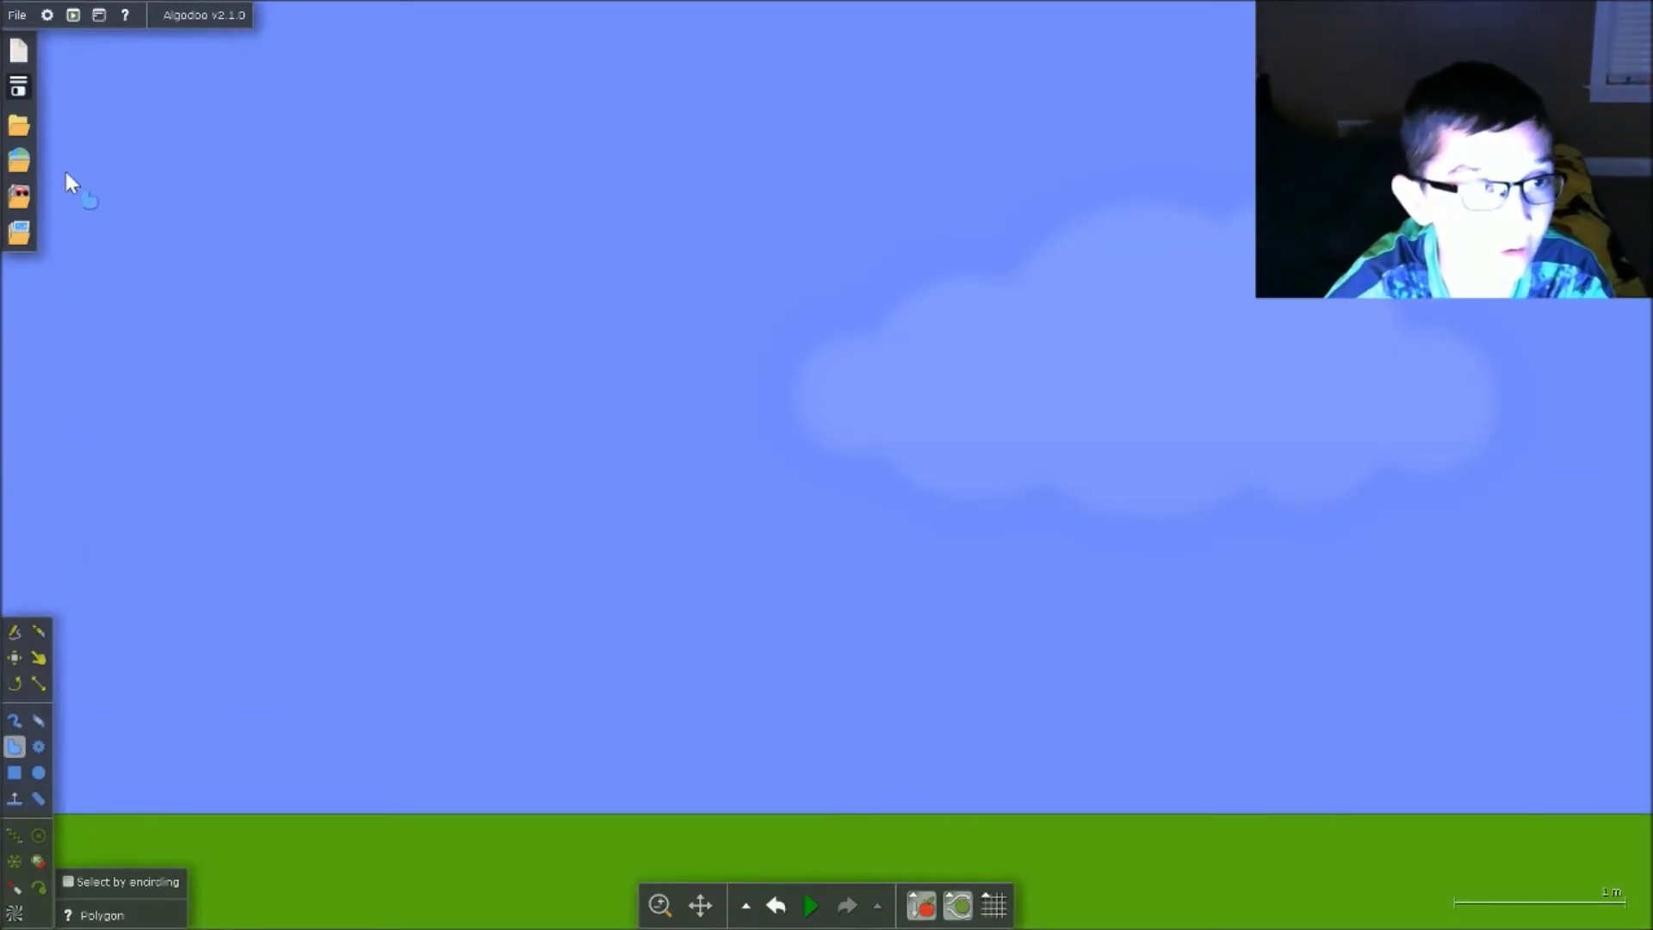
{"action": "left_click", "coordinate": [24, 193]}
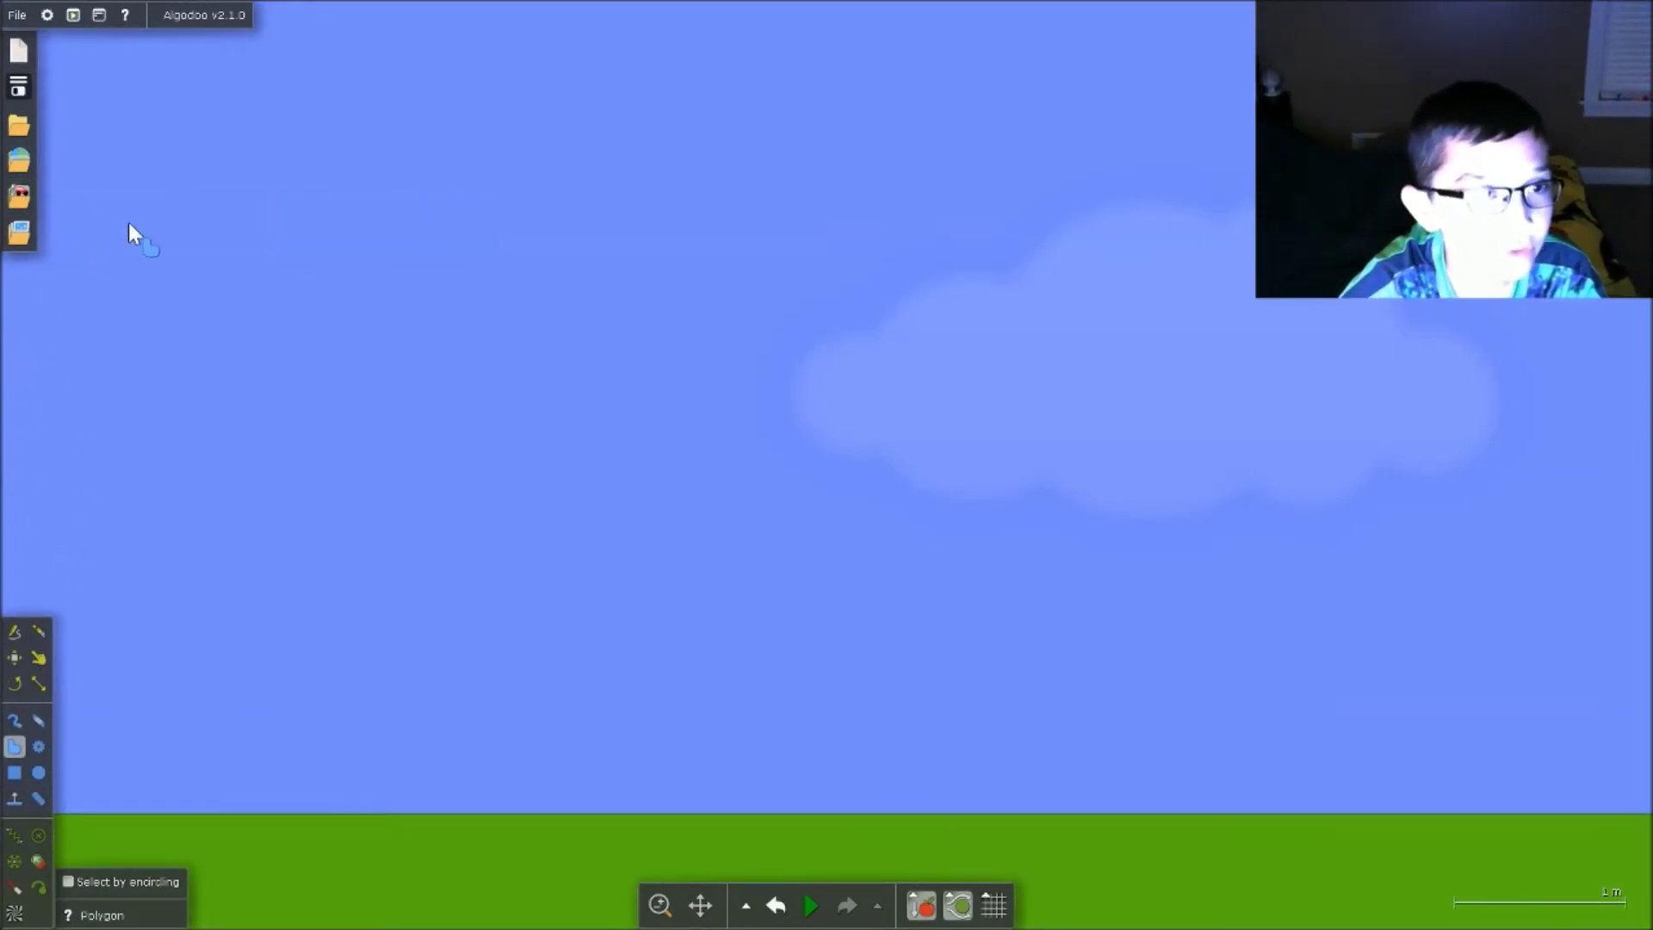
{"action": "left_click", "coordinate": [23, 191]}
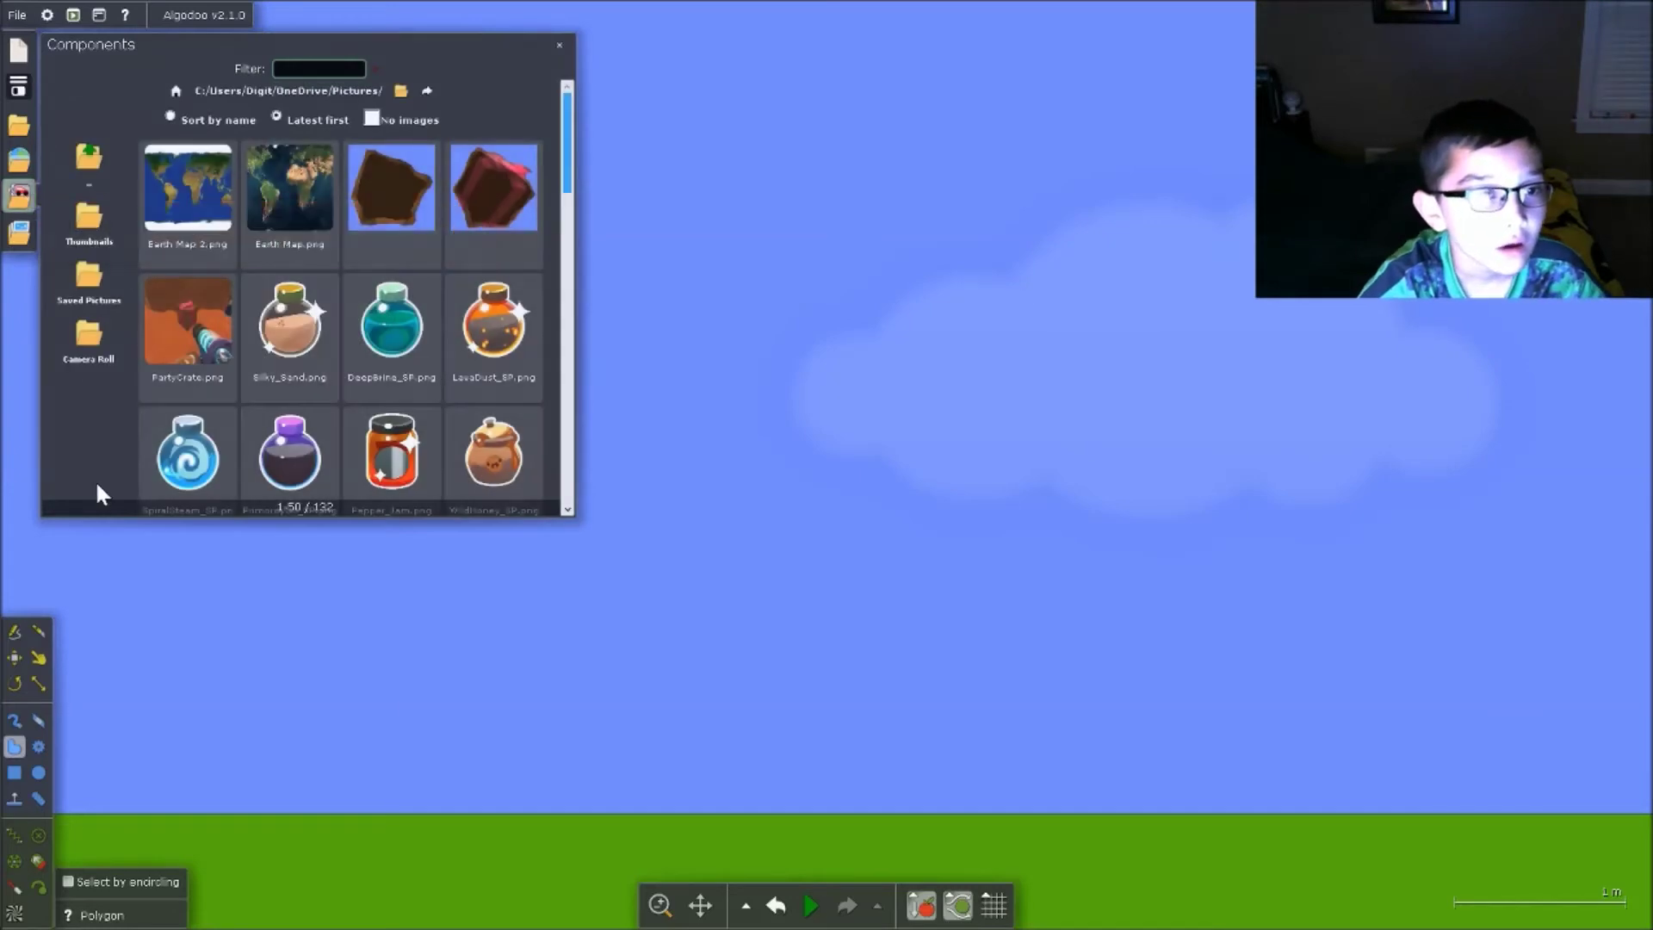
{"action": "mouse_move", "coordinate": [185, 209]}
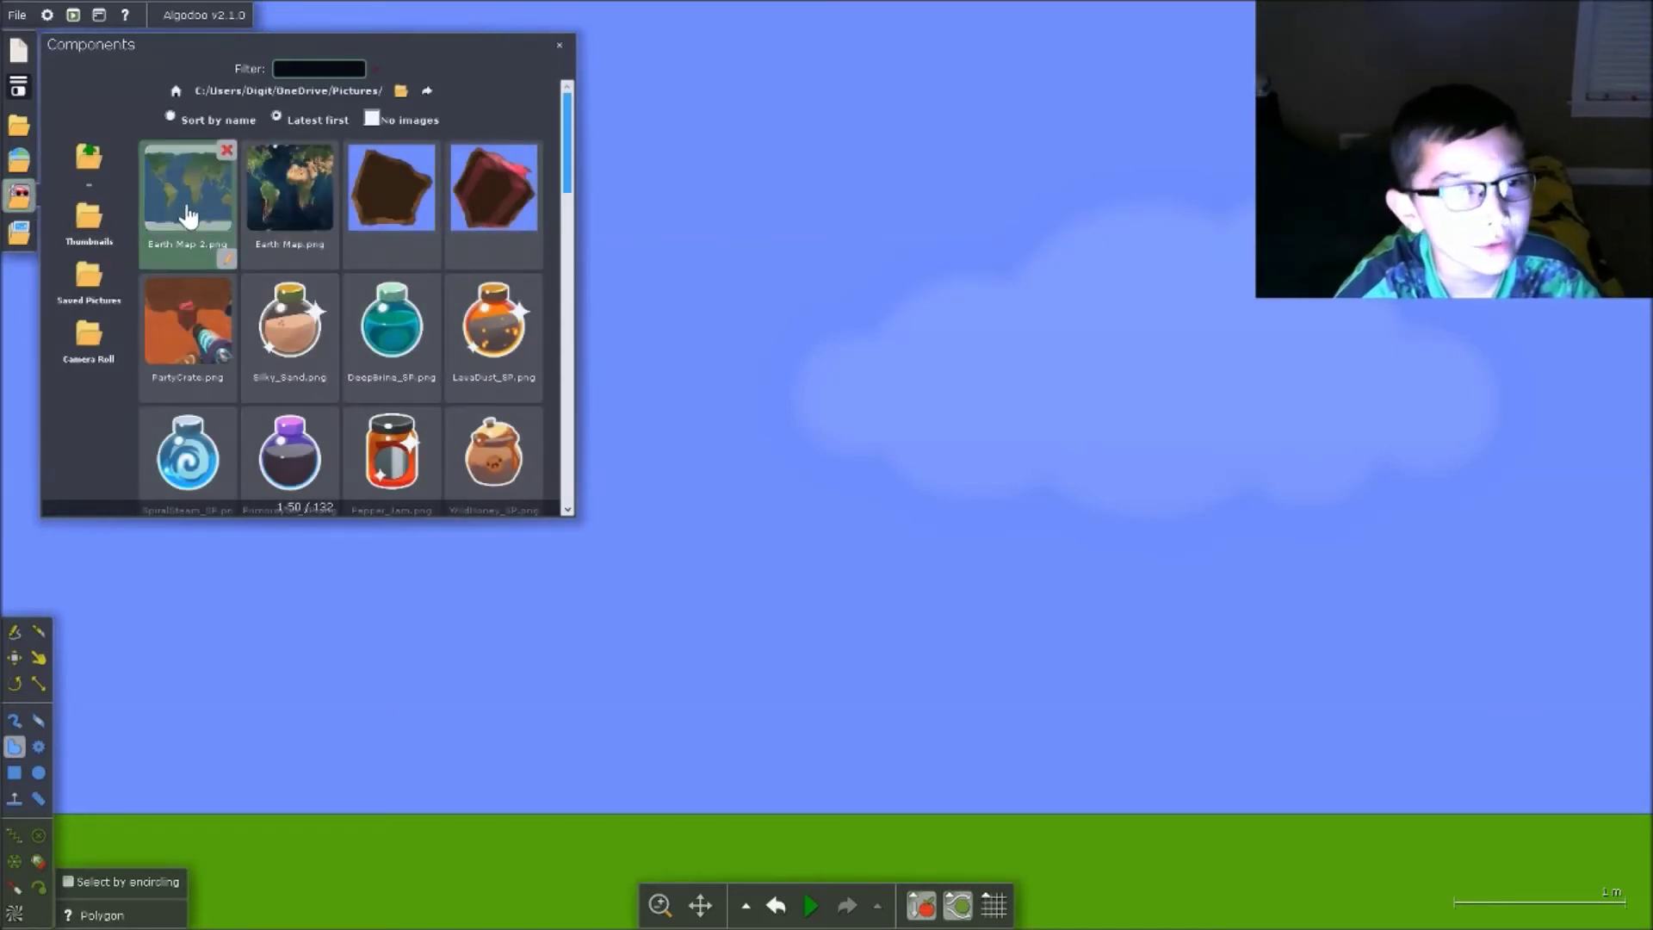
{"action": "left_click", "coordinate": [188, 217]}
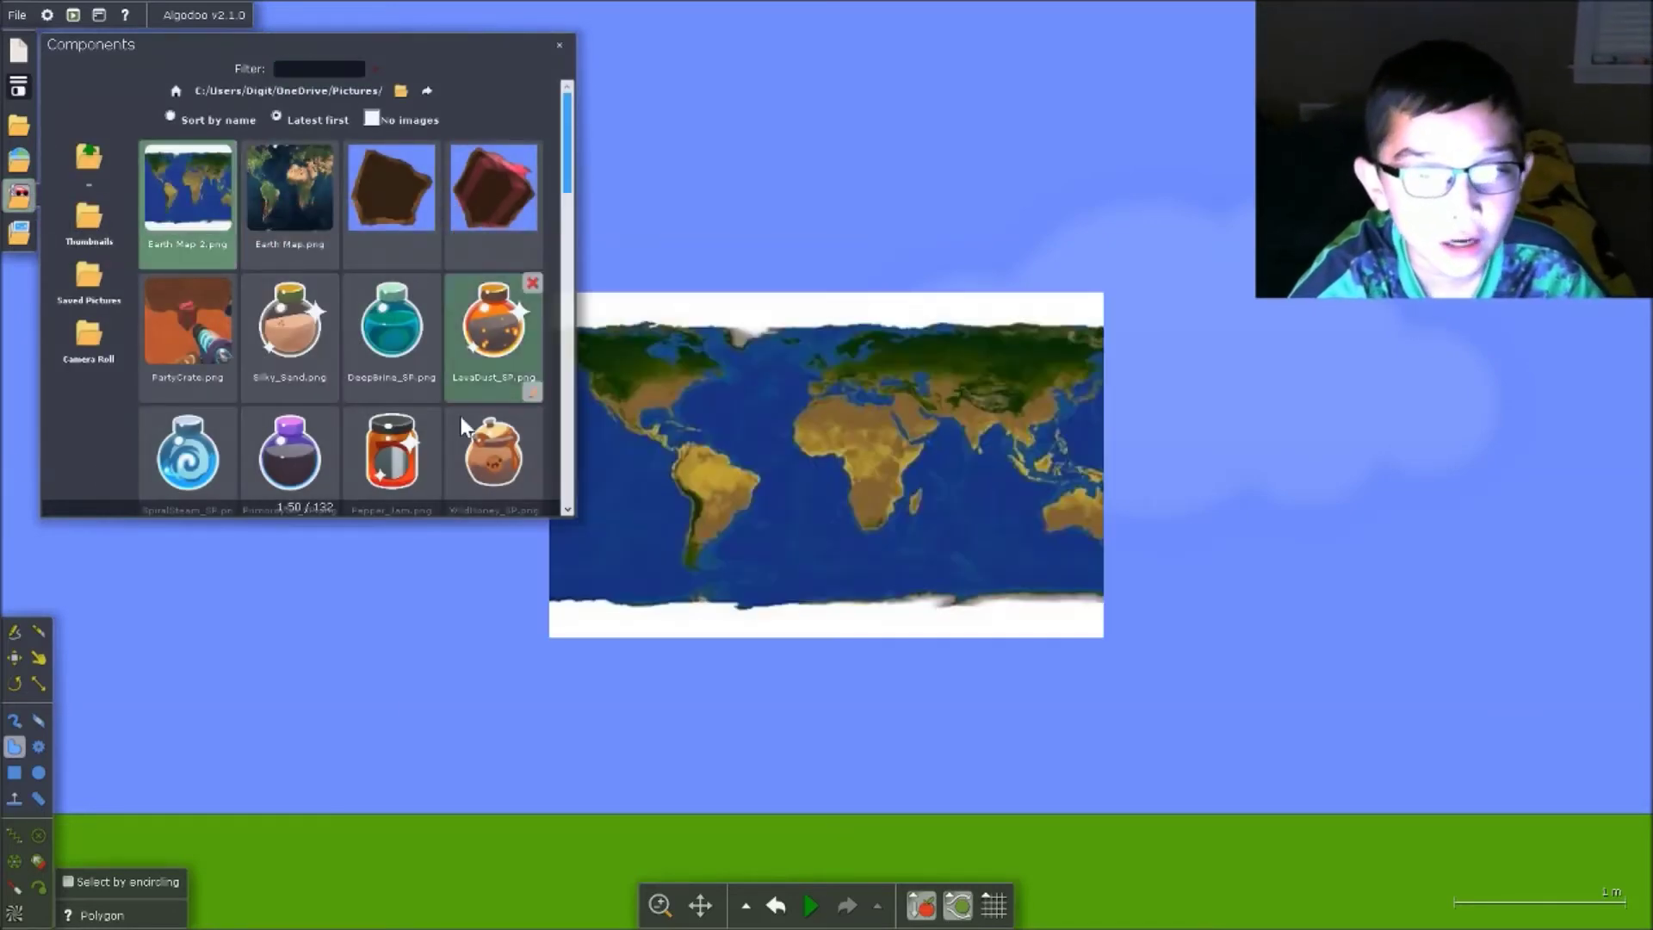
{"action": "left_click", "coordinate": [899, 542]}
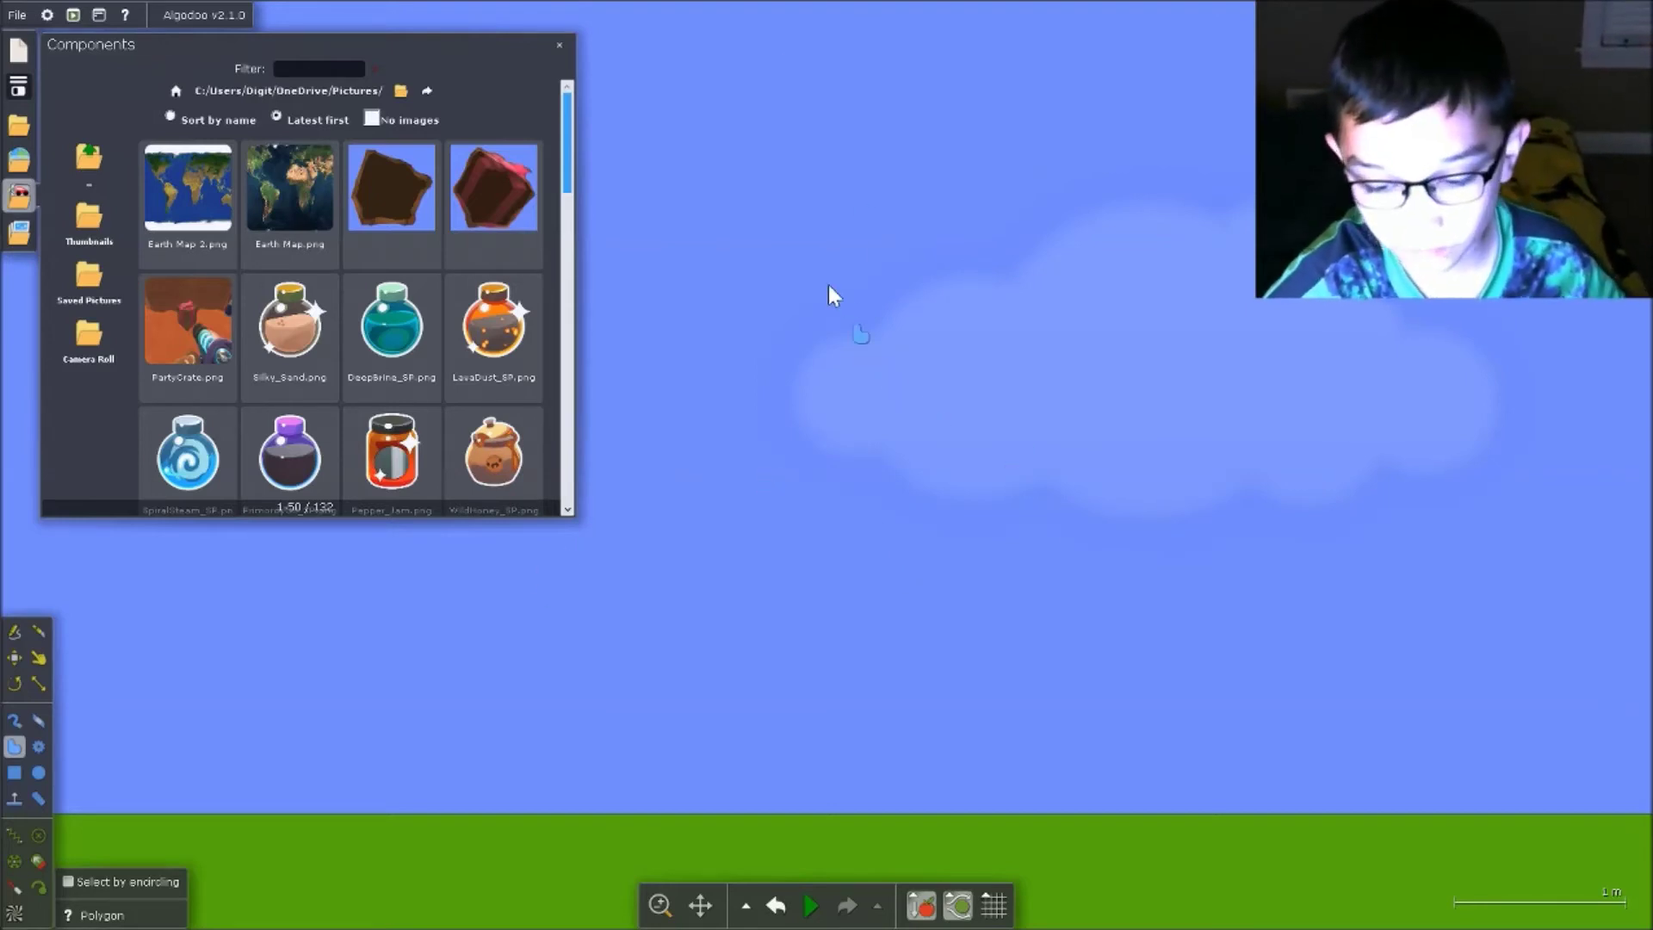
{"action": "left_click", "coordinate": [560, 45]}
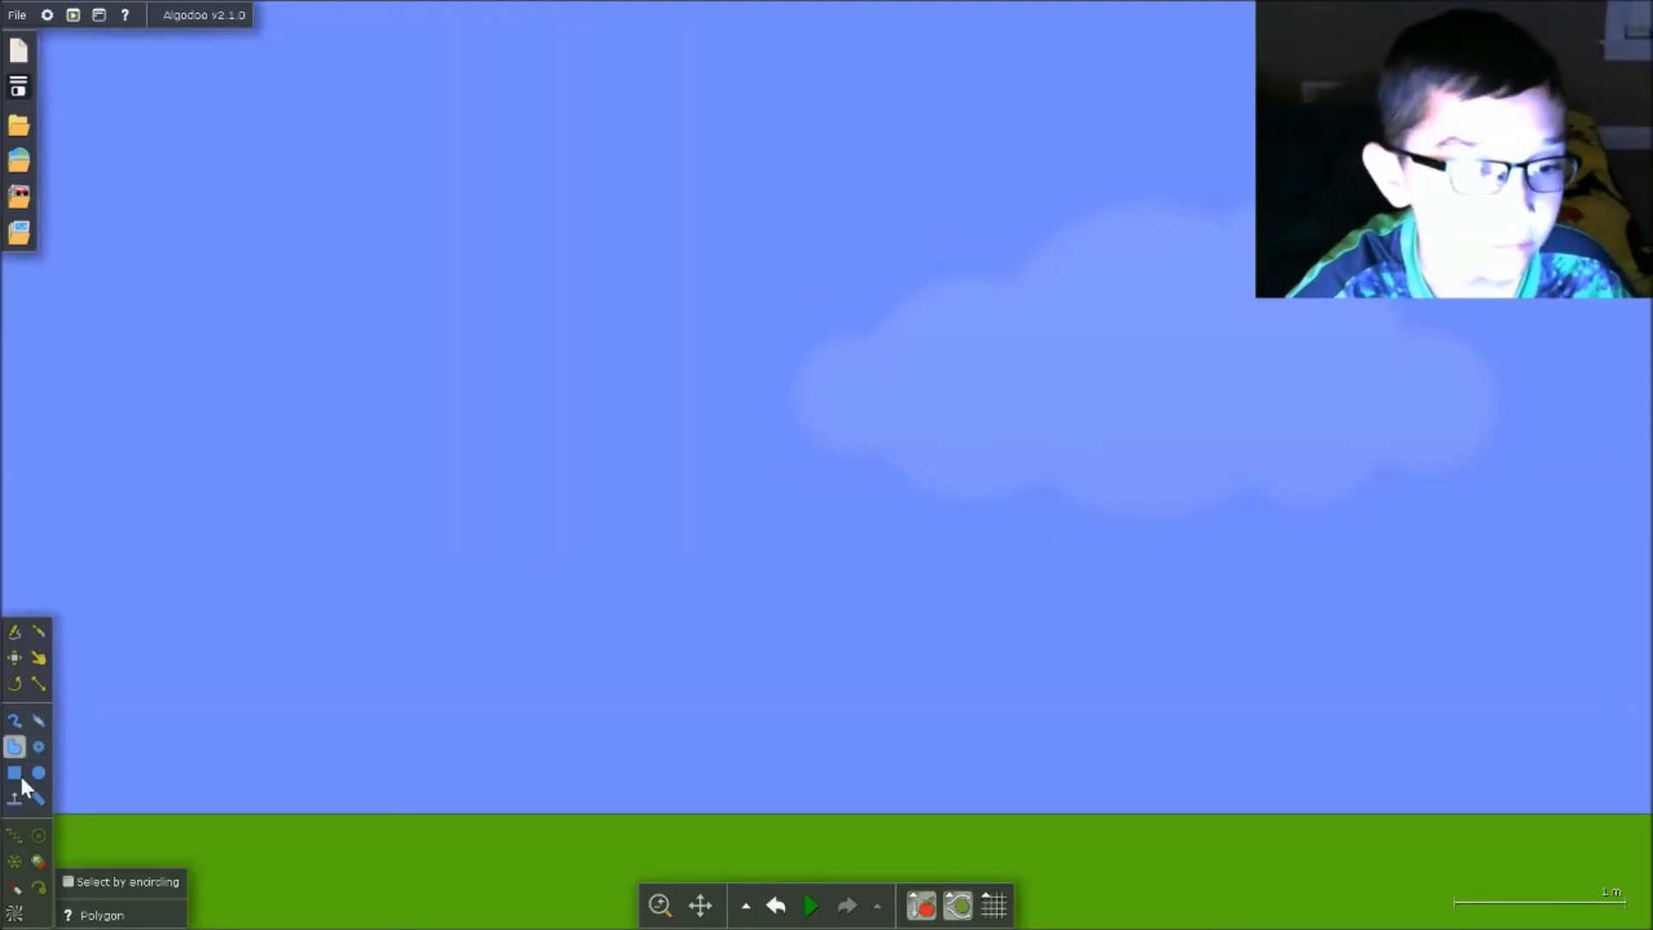
- Draw a large green circle, start the simulation, and open the circle's options
{"action": "left_click", "coordinate": [40, 773]}
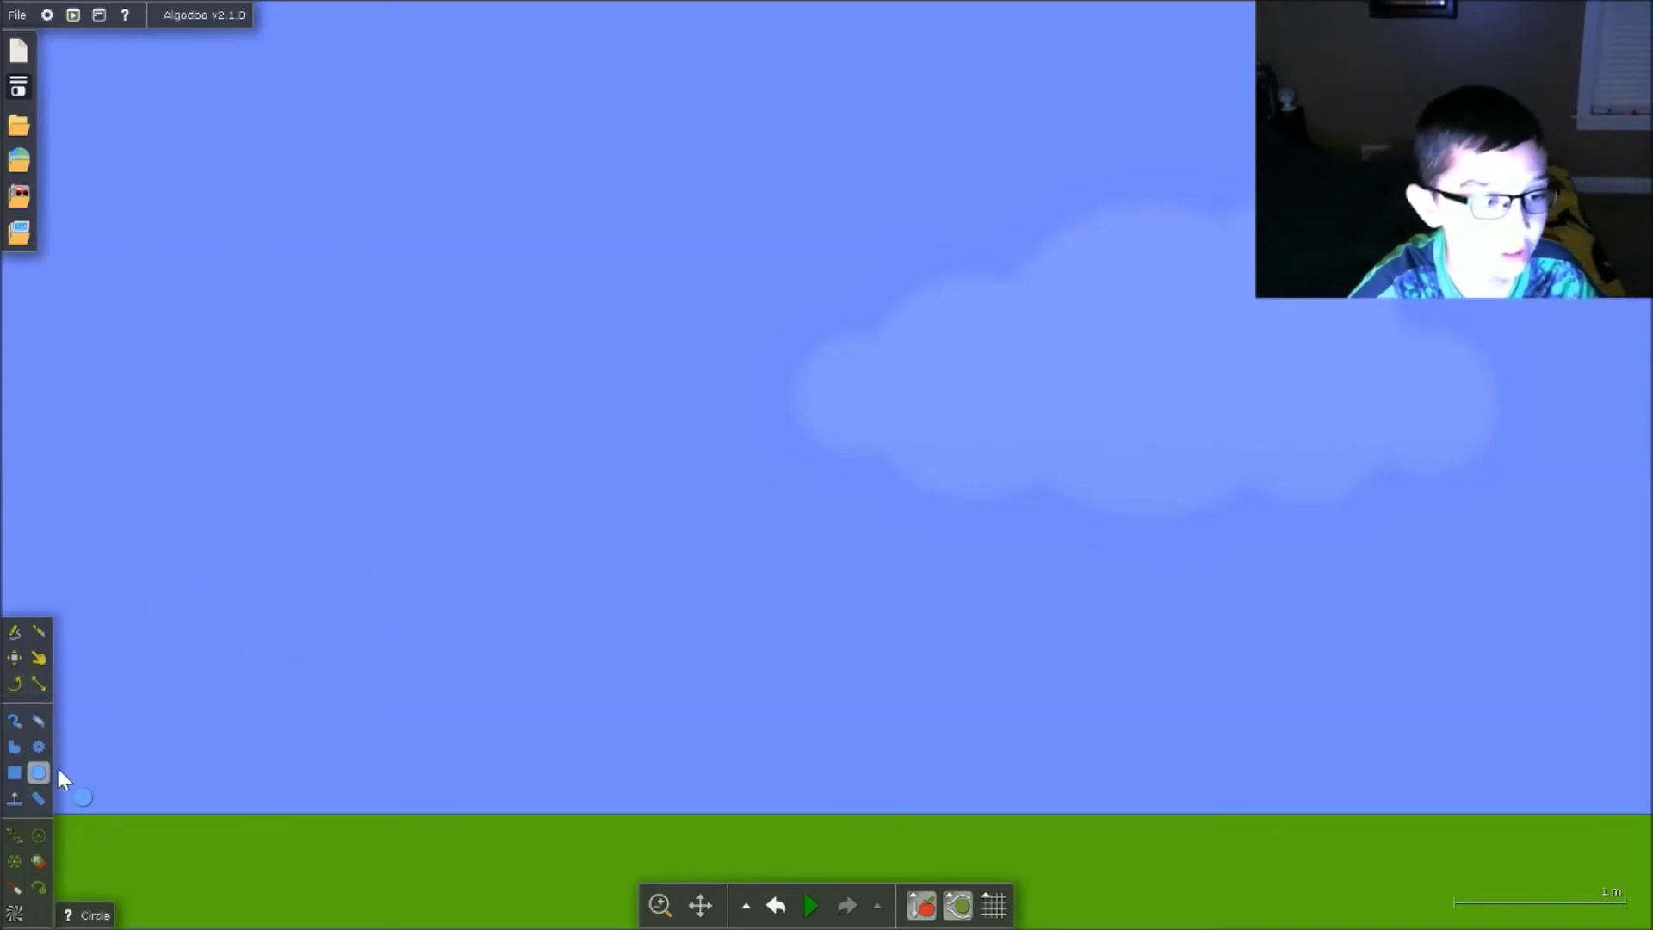
{"action": "left_click_drag", "start_coordinate": [824, 663], "coordinate": [956, 628]}
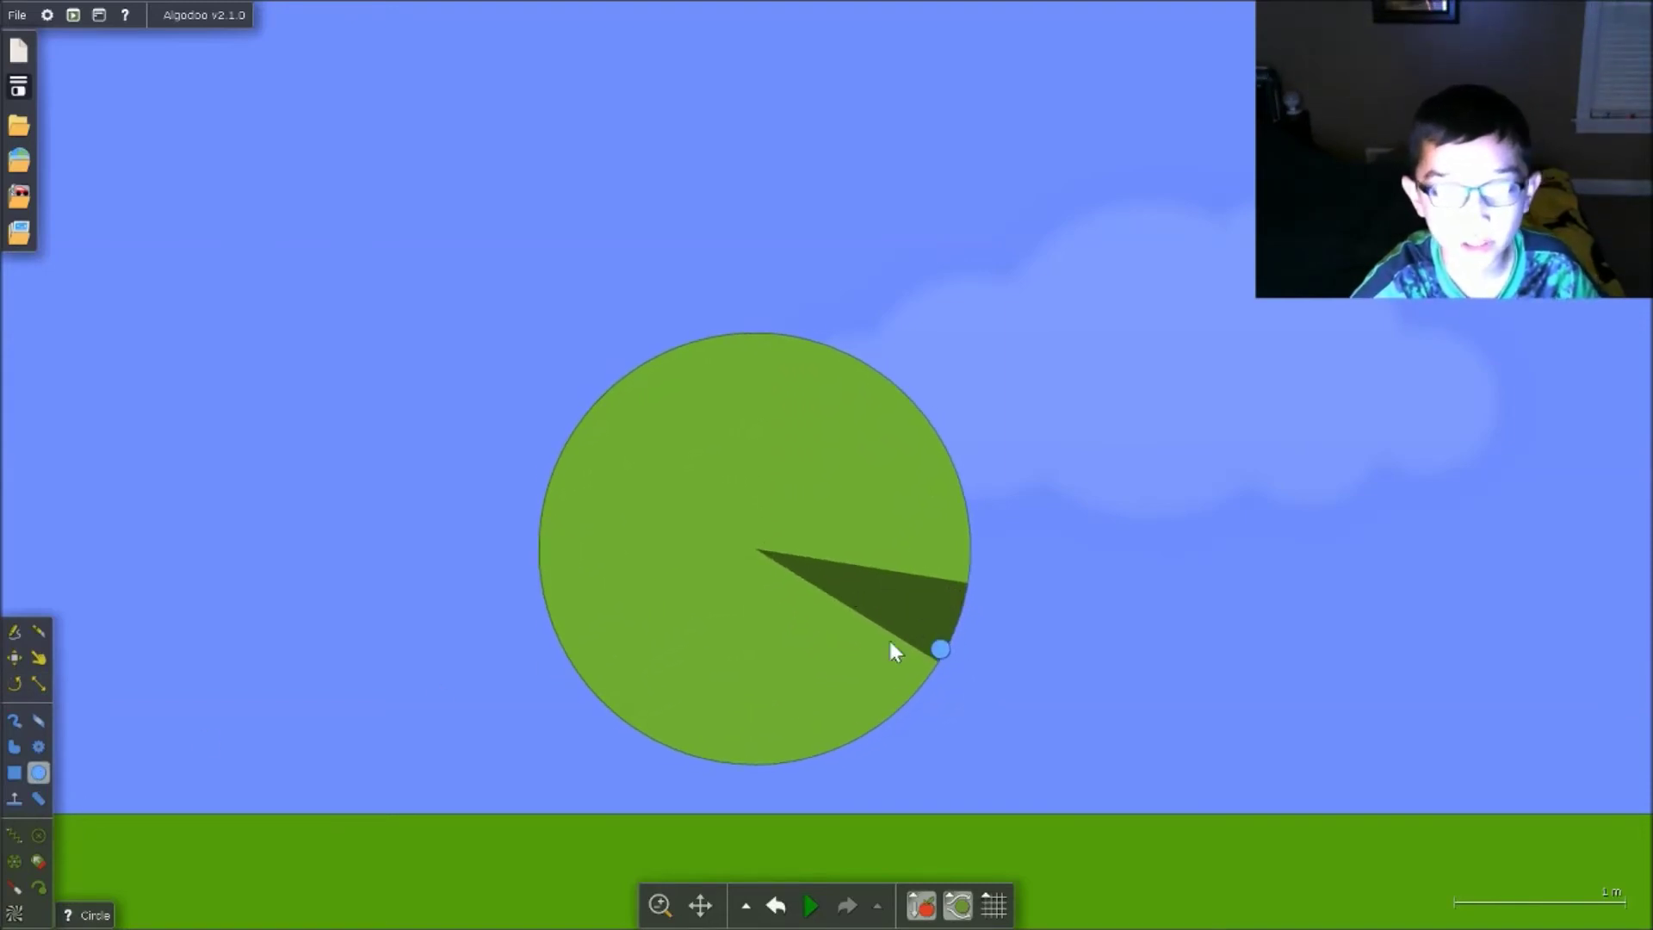
{"action": "left_click", "coordinate": [811, 904]}
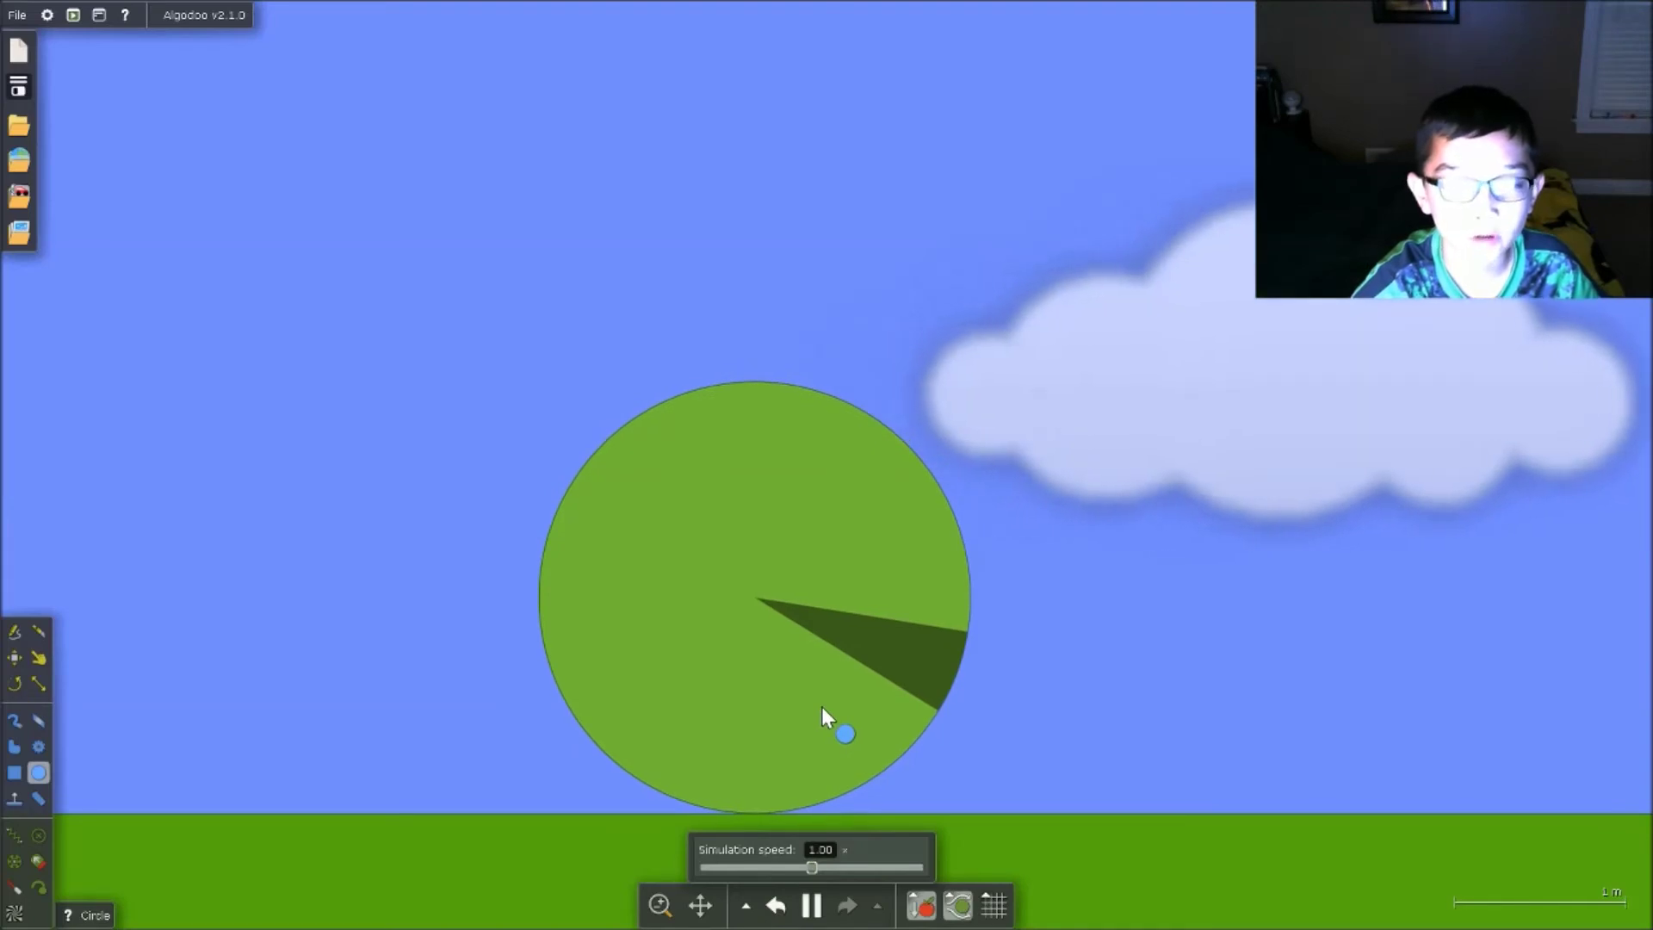
{"action": "left_click", "coordinate": [814, 688]}
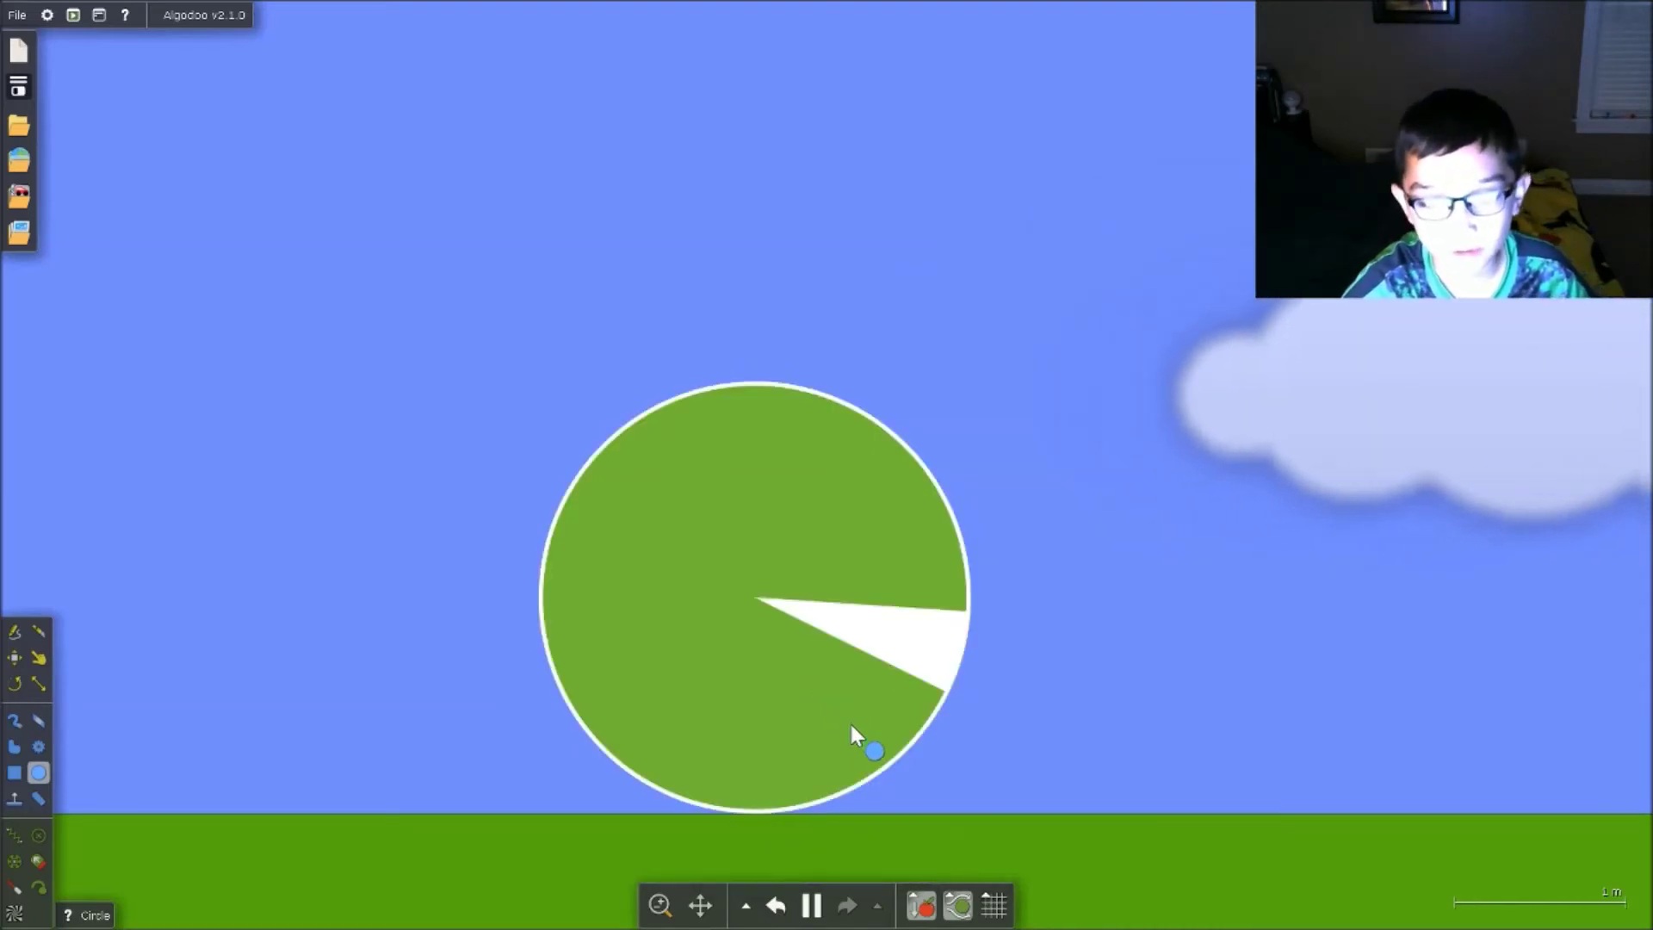
{"action": "right_click", "coordinate": [850, 728]}
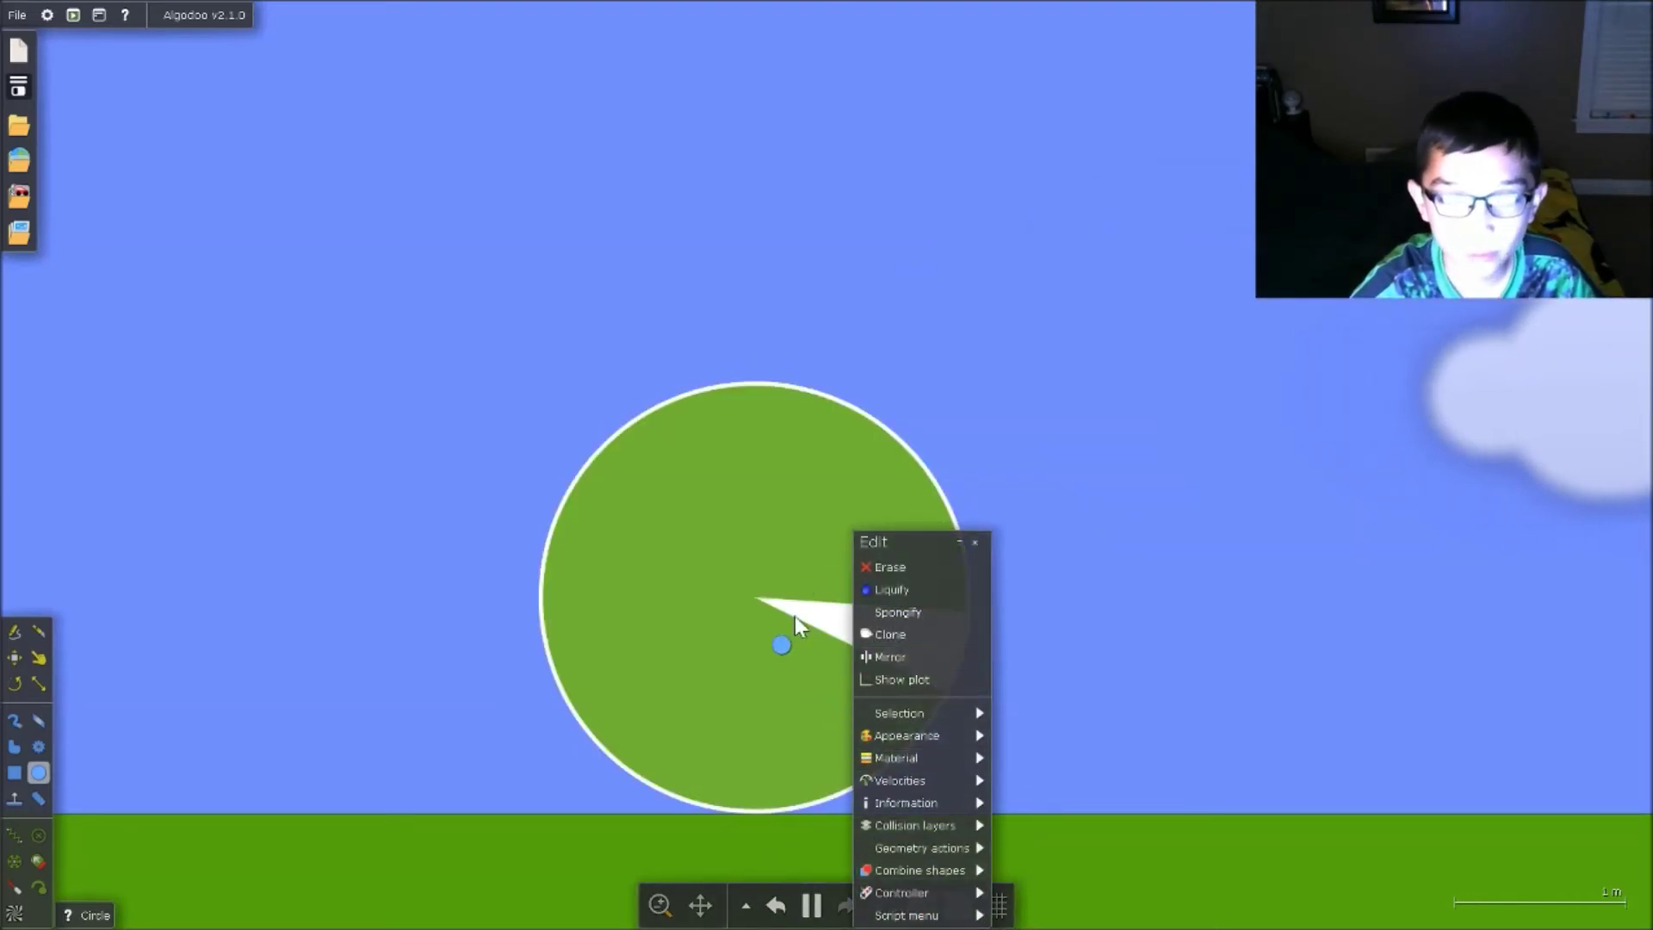
{"action": "left_click", "coordinate": [899, 713]}
- Apply the Earth Map 2 image as the circle's texture via its Appearance settings
{"action": "left_click", "coordinate": [957, 734]}
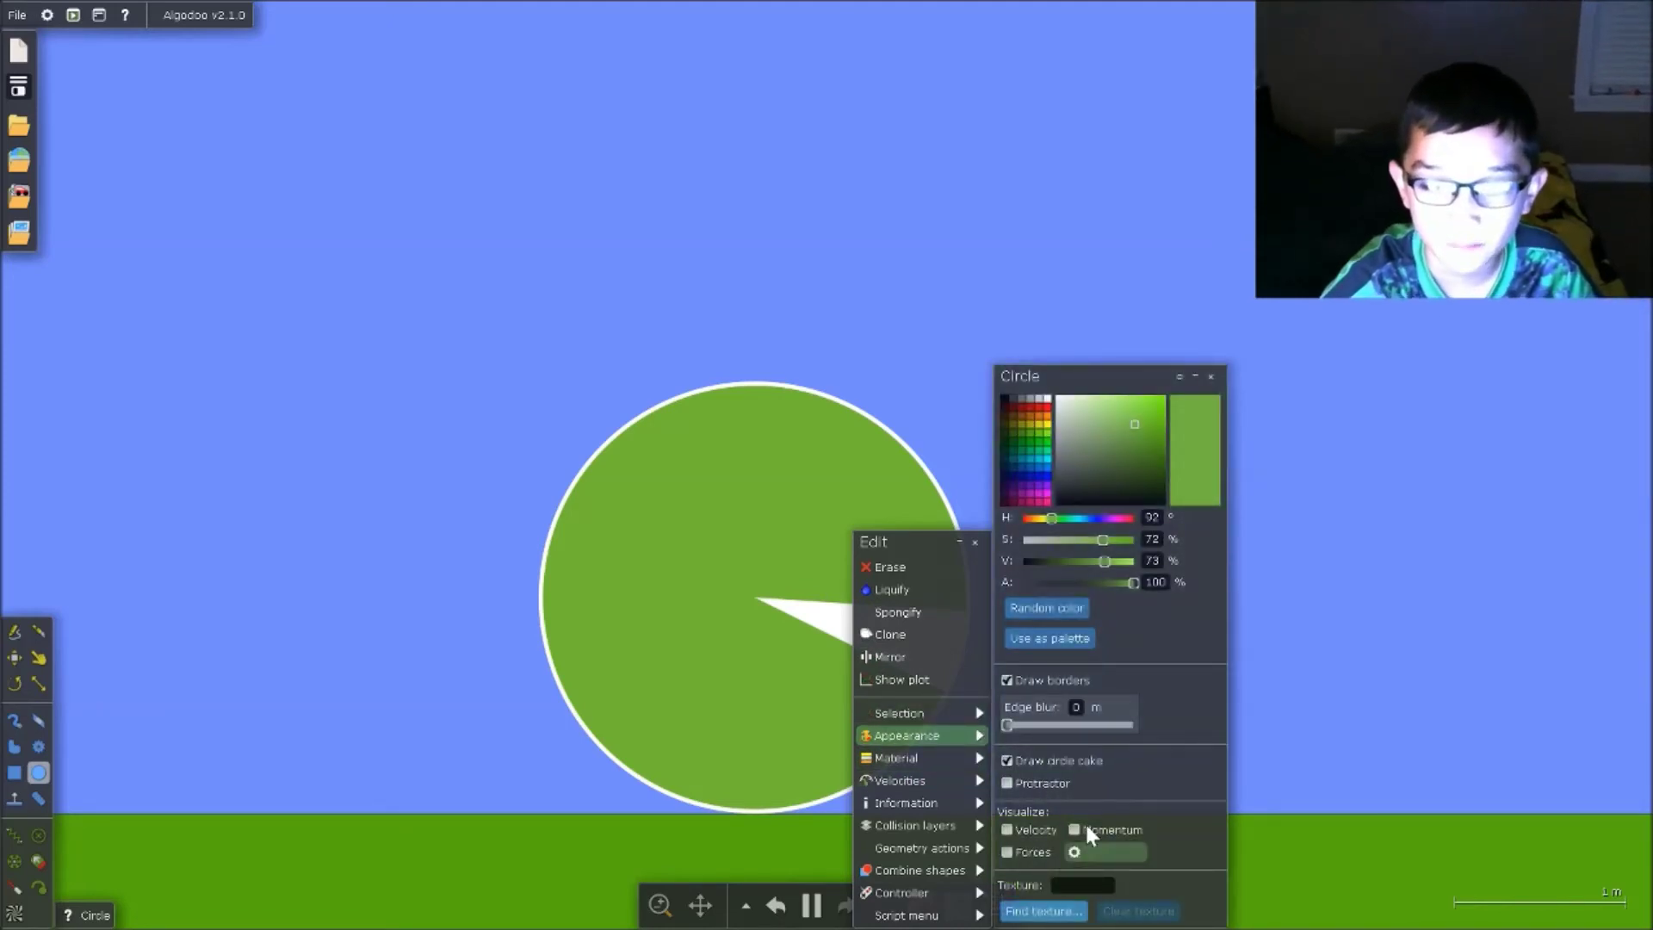
{"action": "left_click", "coordinate": [1044, 910]}
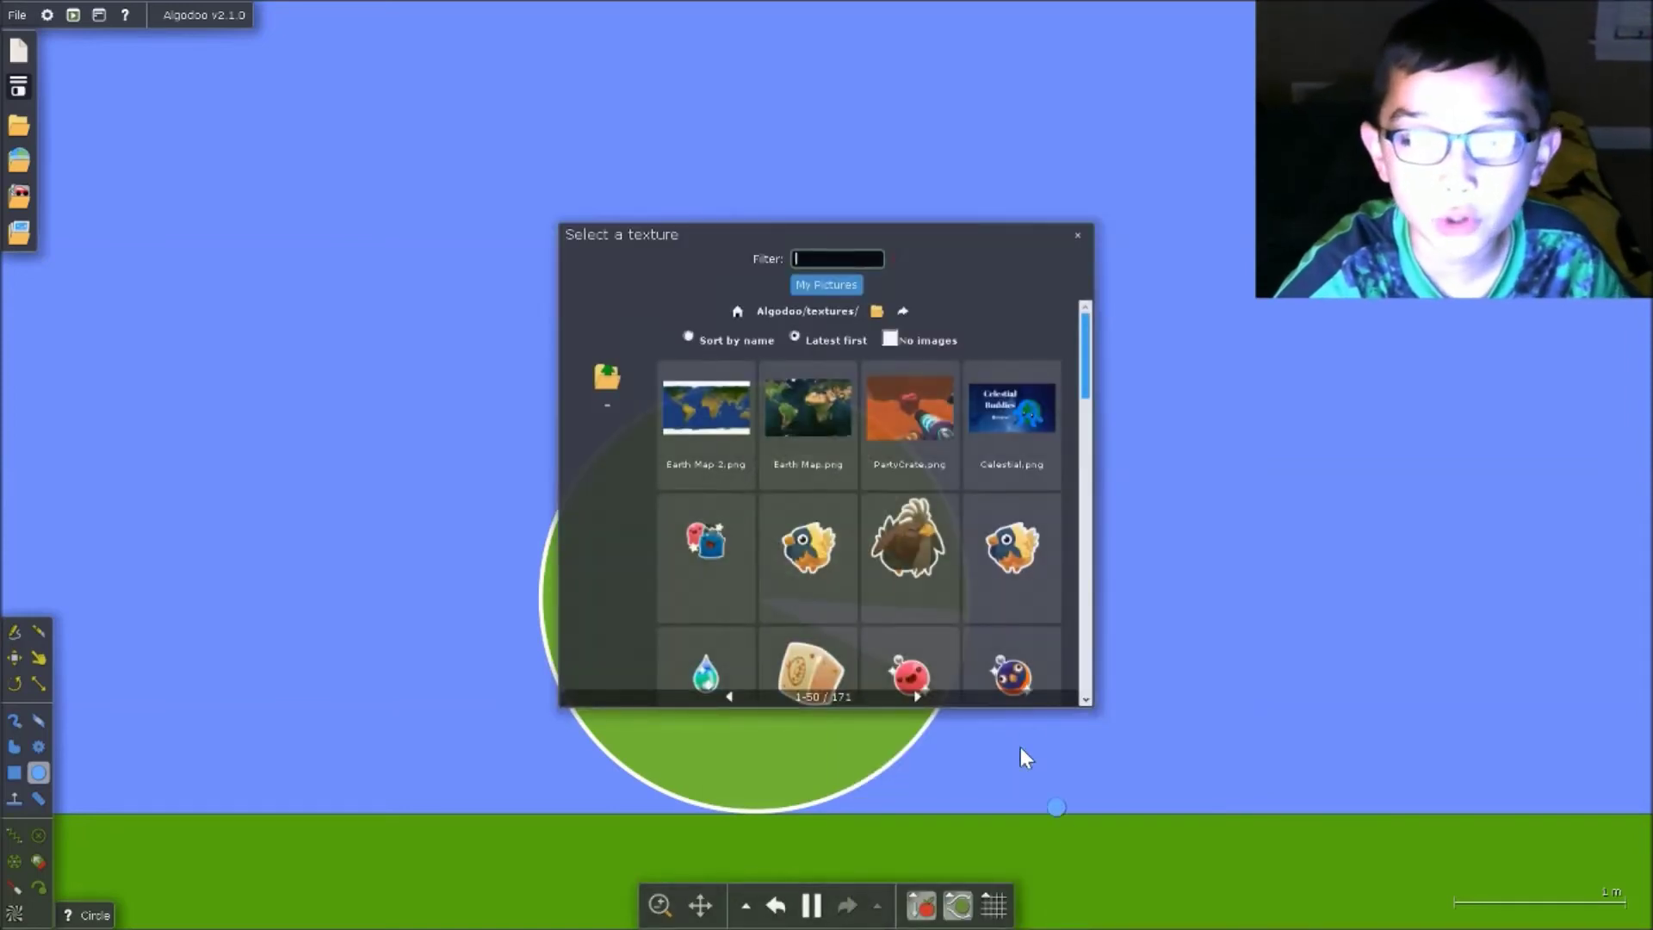
{"action": "left_click", "coordinate": [697, 414]}
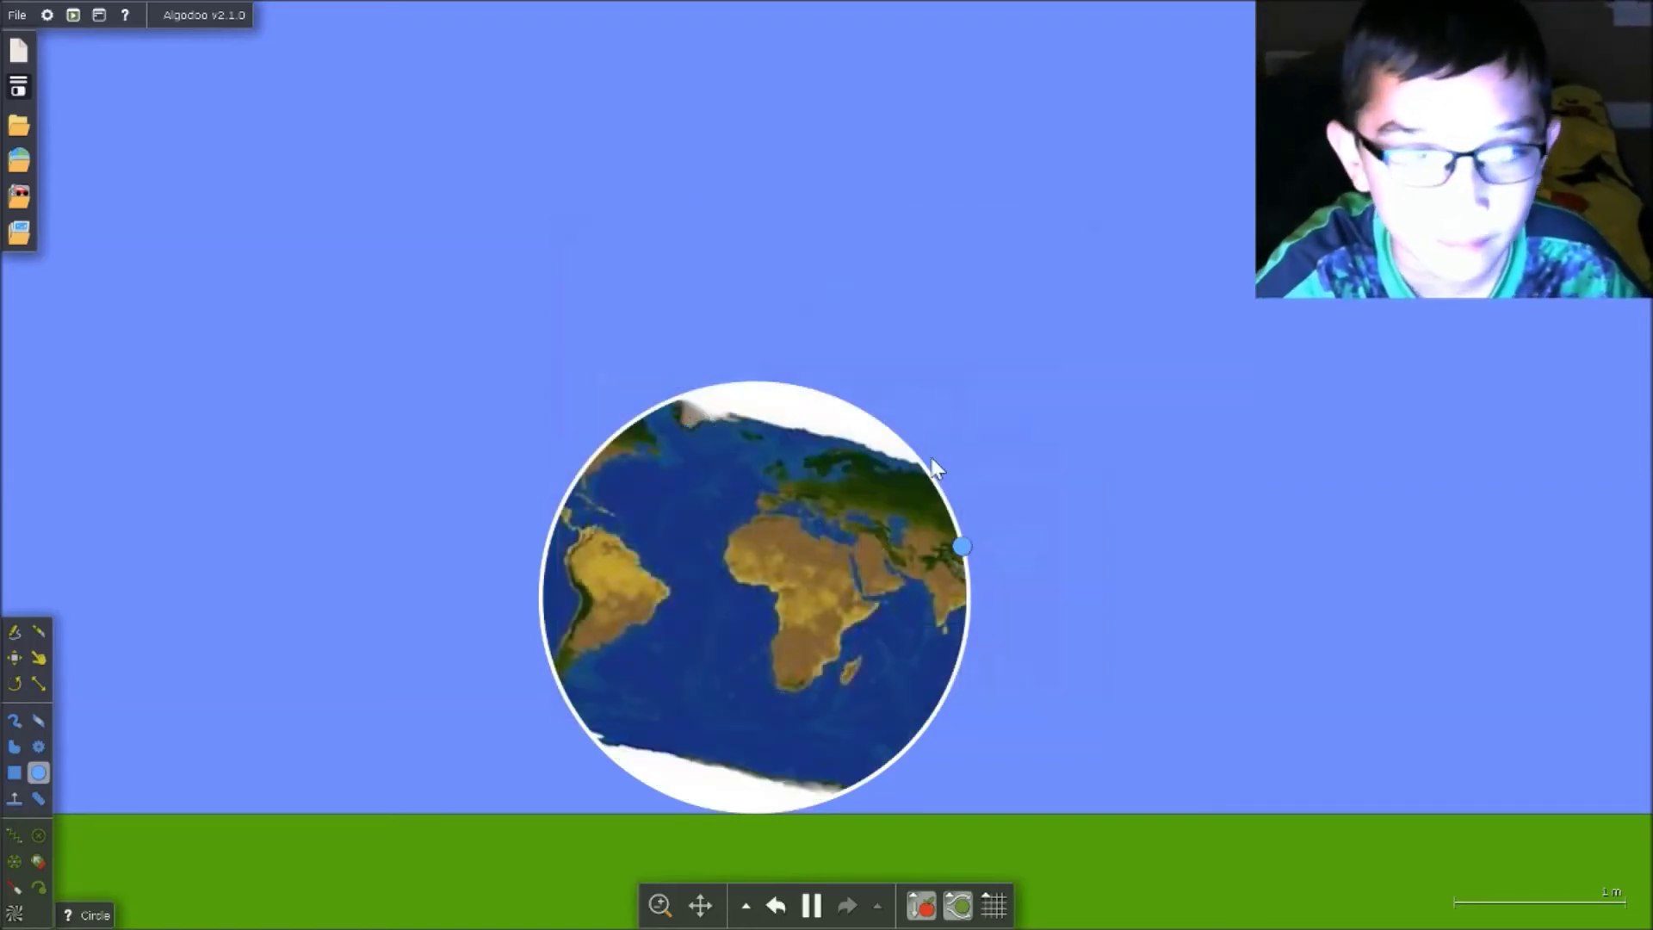
{"action": "left_click", "coordinate": [37, 659]}
- Fling the Earth circle up into the sky twice, then liquify it
{"action": "left_click_drag", "start_coordinate": [852, 624], "coordinate": [1041, 529]}
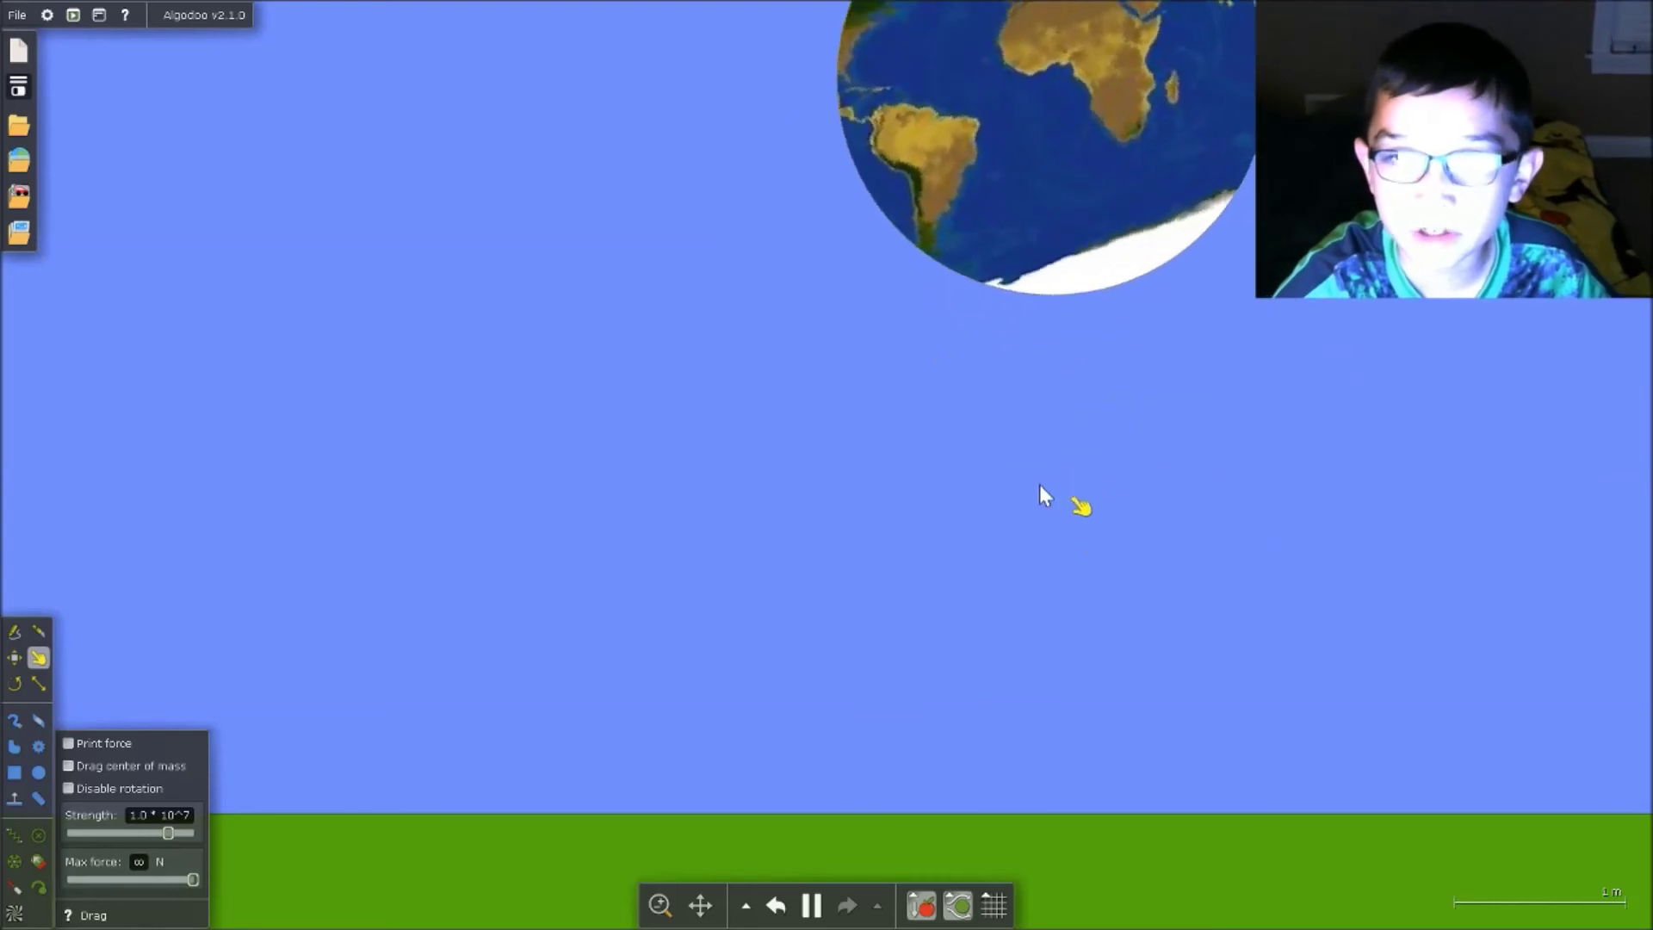
{"action": "left_click_drag", "start_coordinate": [989, 465], "coordinate": [1097, 446]}
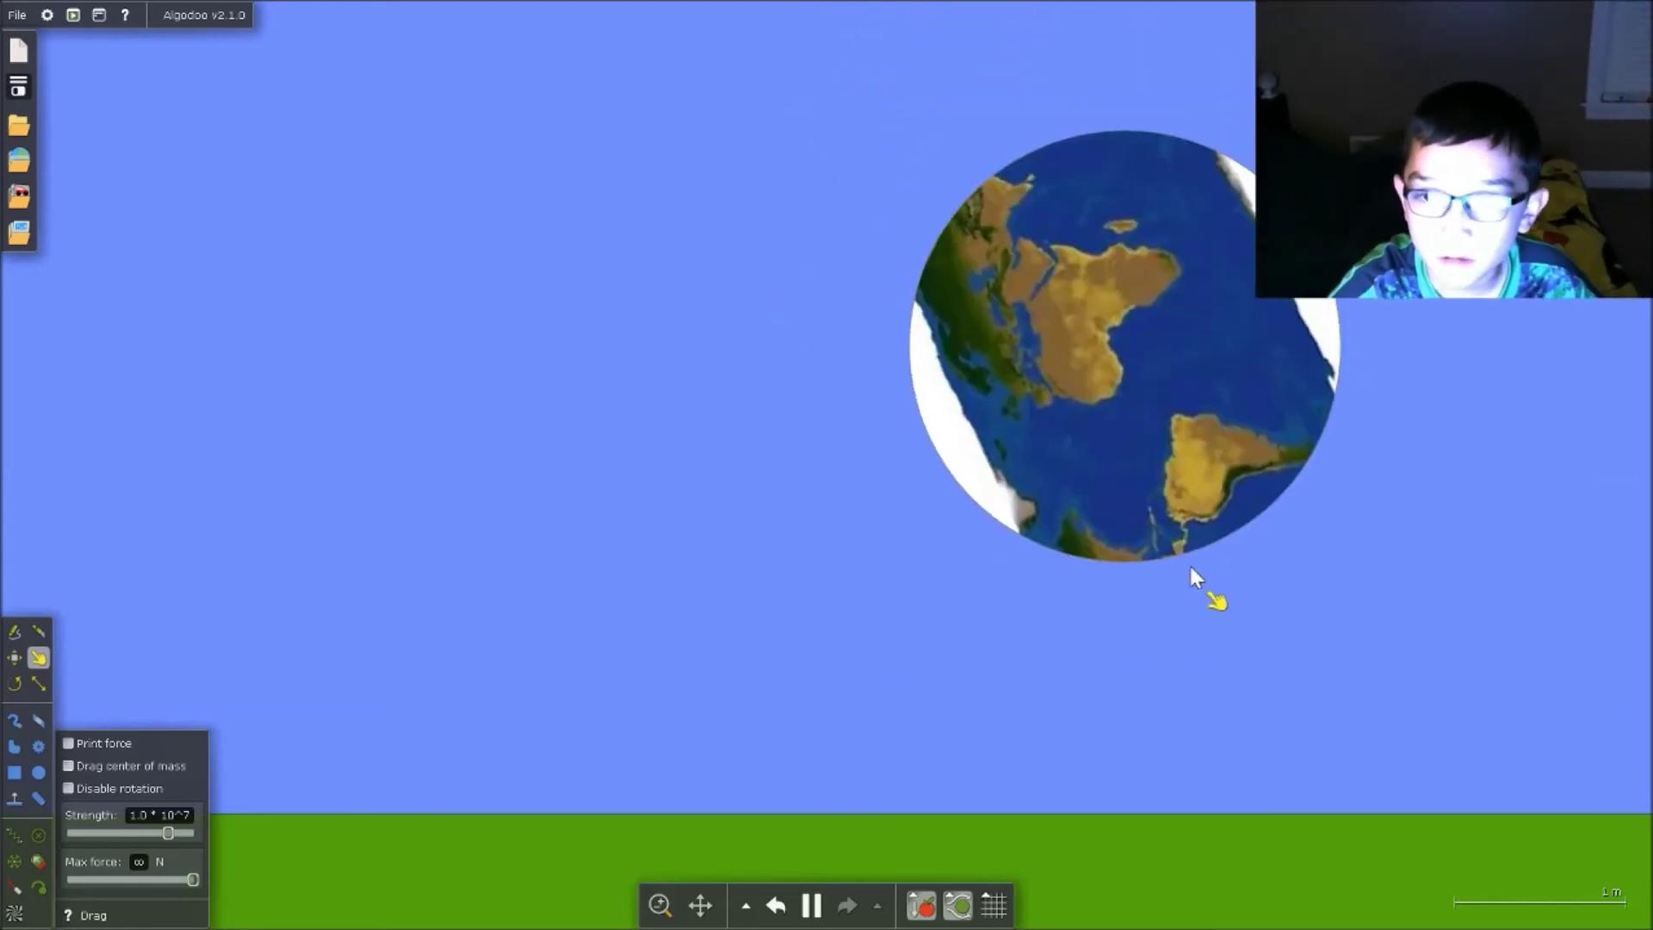
{"action": "right_click", "coordinate": [738, 224]}
{"action": "left_click", "coordinate": [844, 303]}
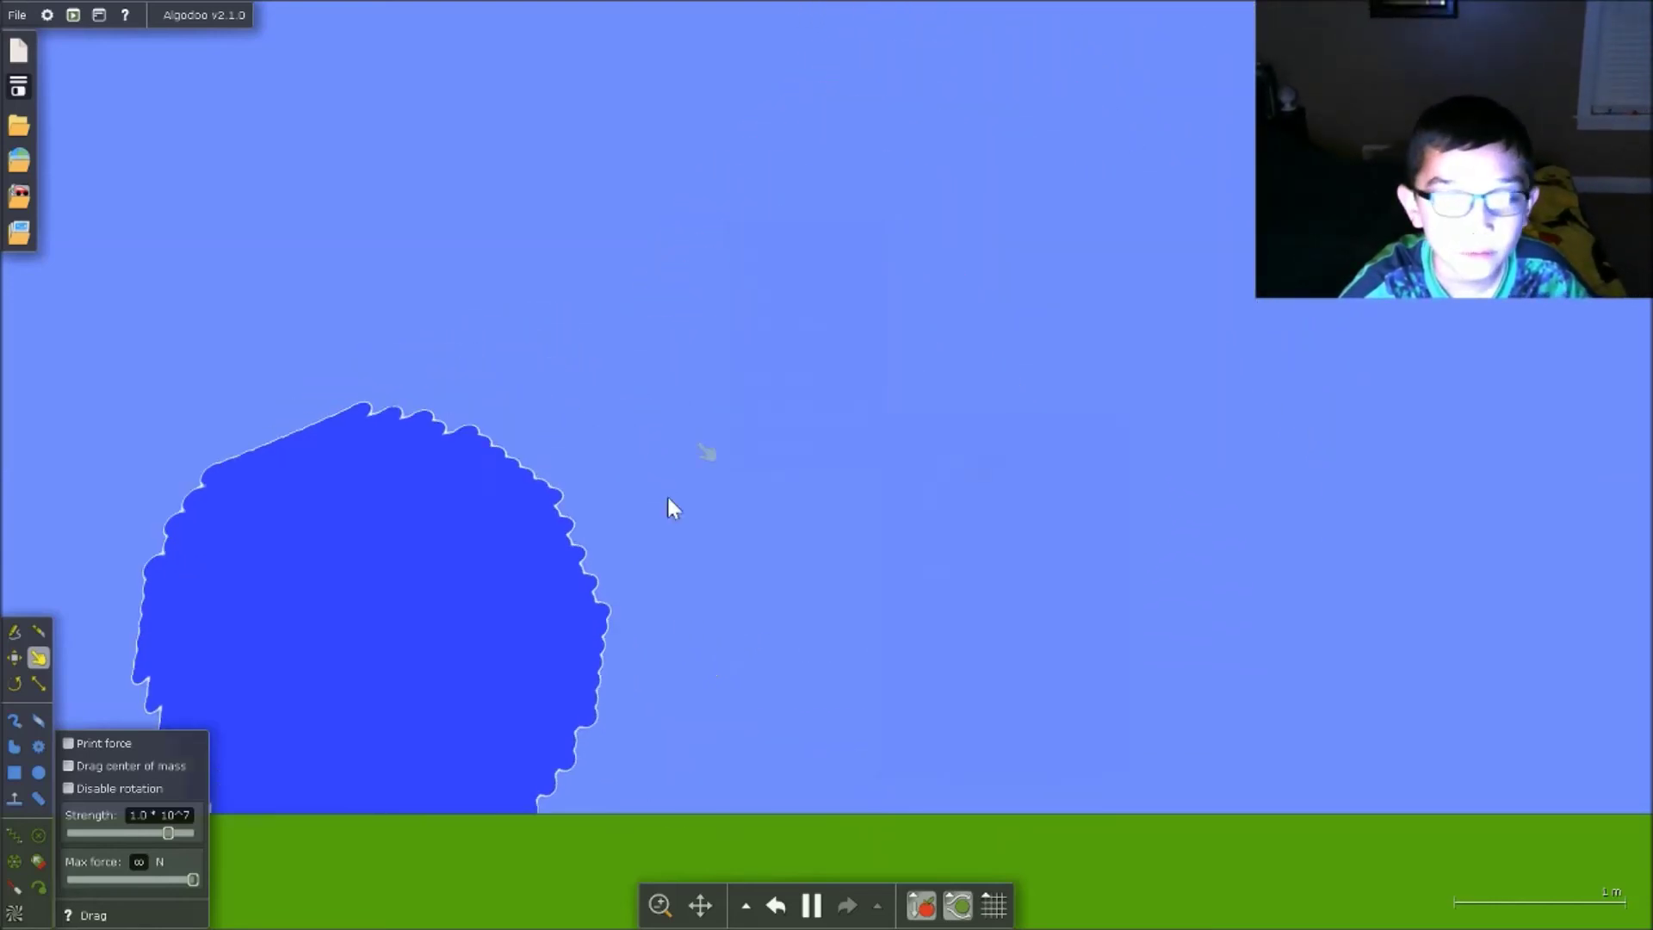